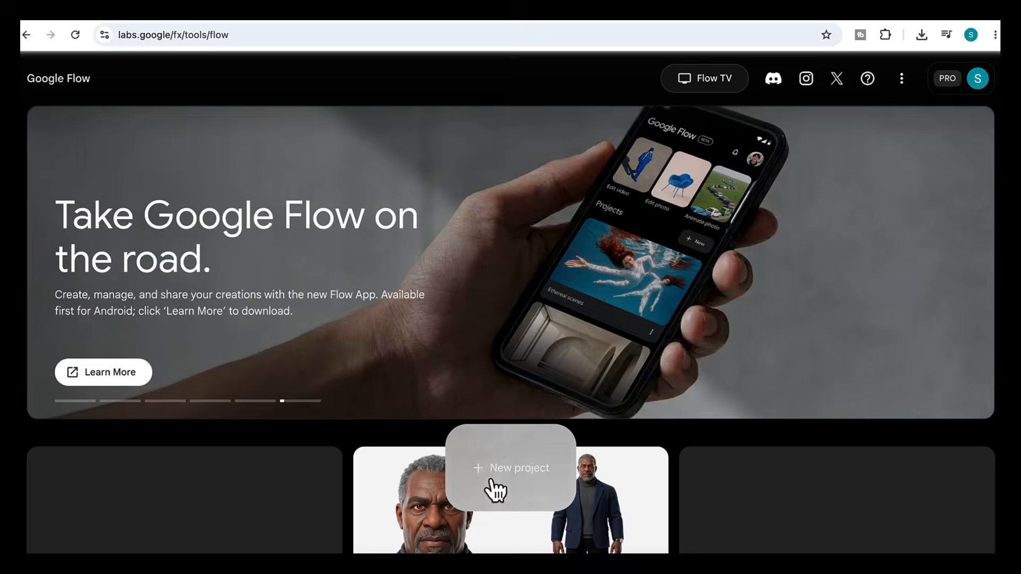
click(495, 483)
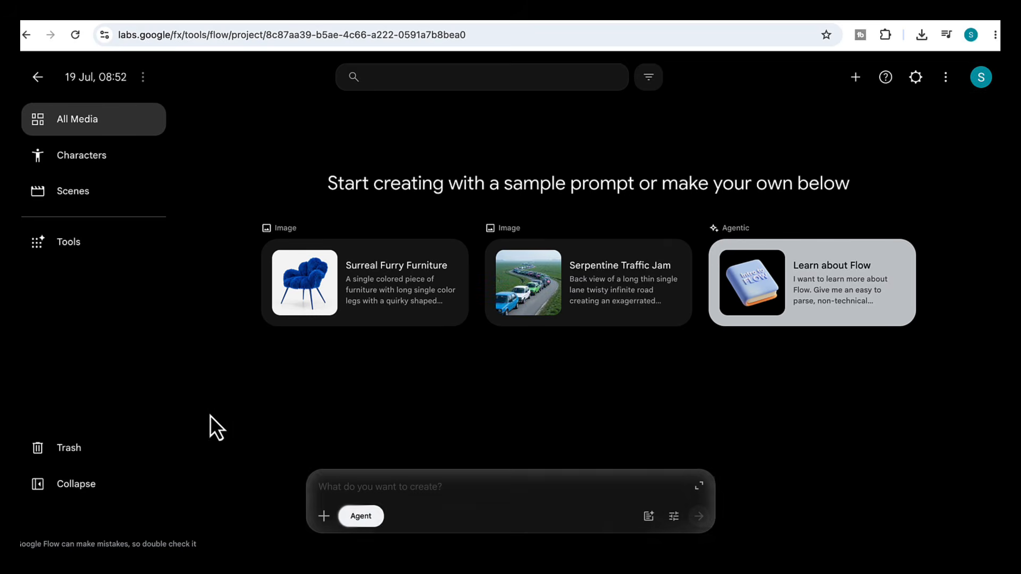
click(72, 247)
scroll(473, 379, down, 10)
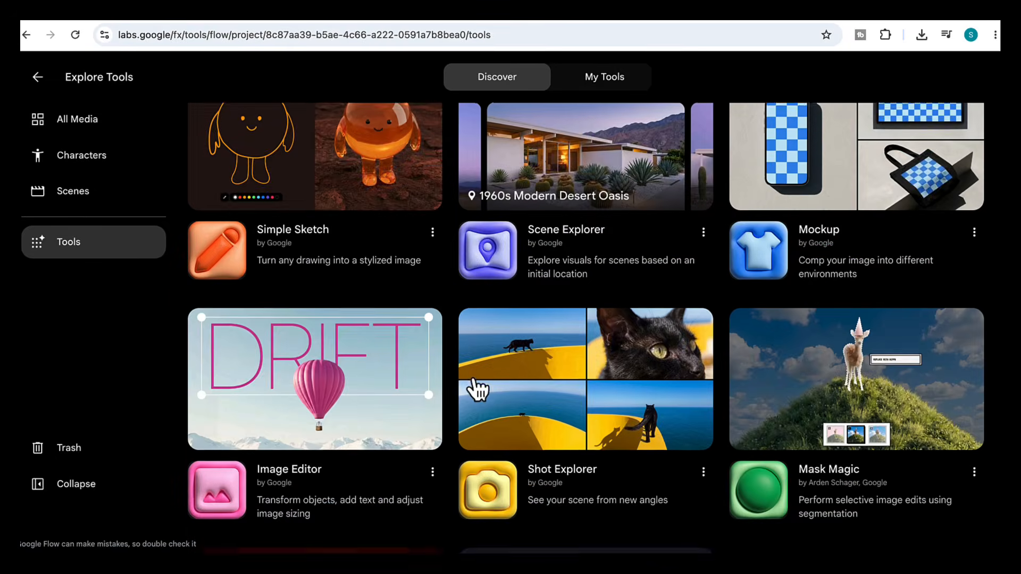
scroll(473, 378, down, 20)
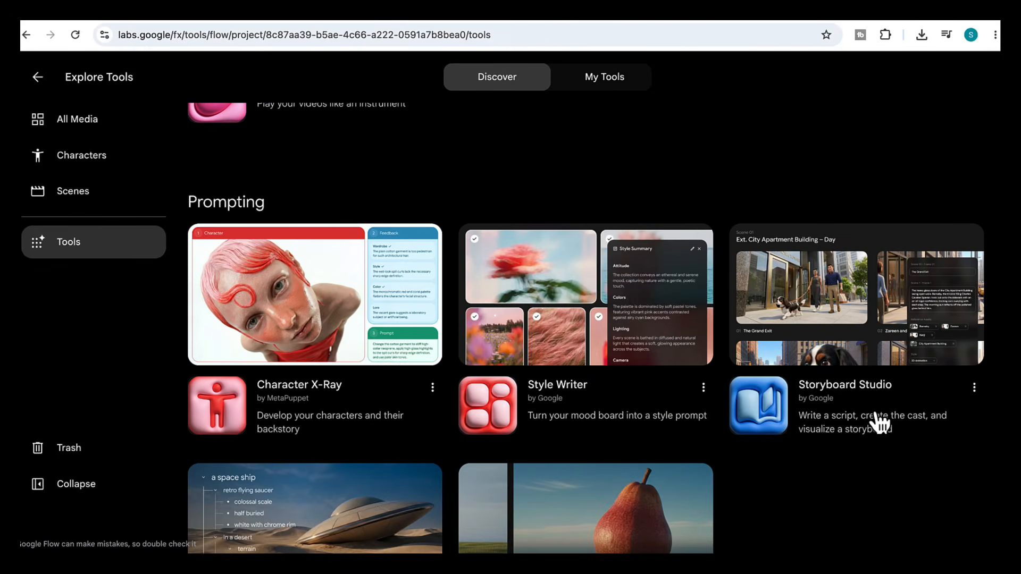
click(880, 424)
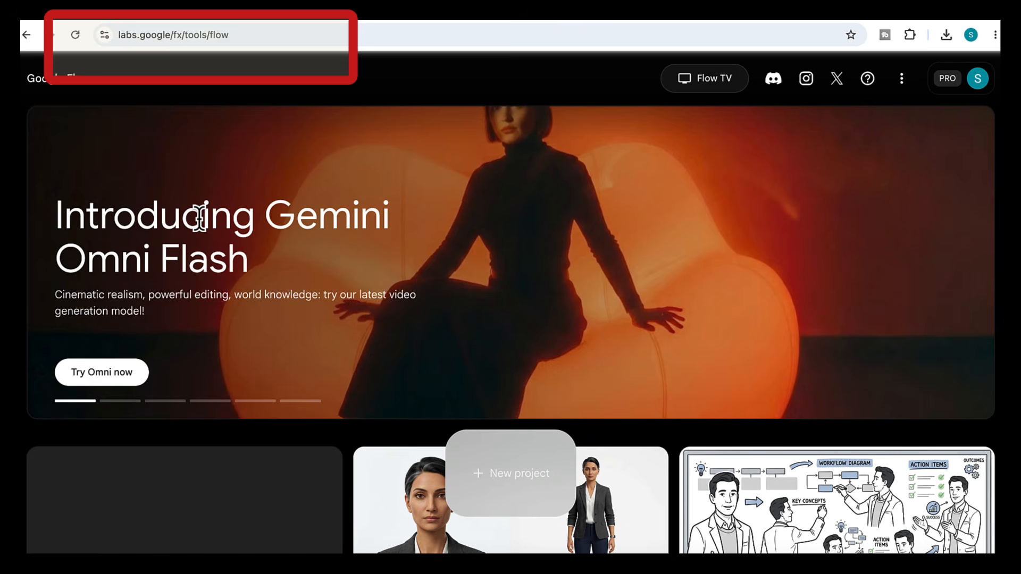
- Start a new Flow project and open the Storyboard Studio tool from the Prompting tools
click(242, 37)
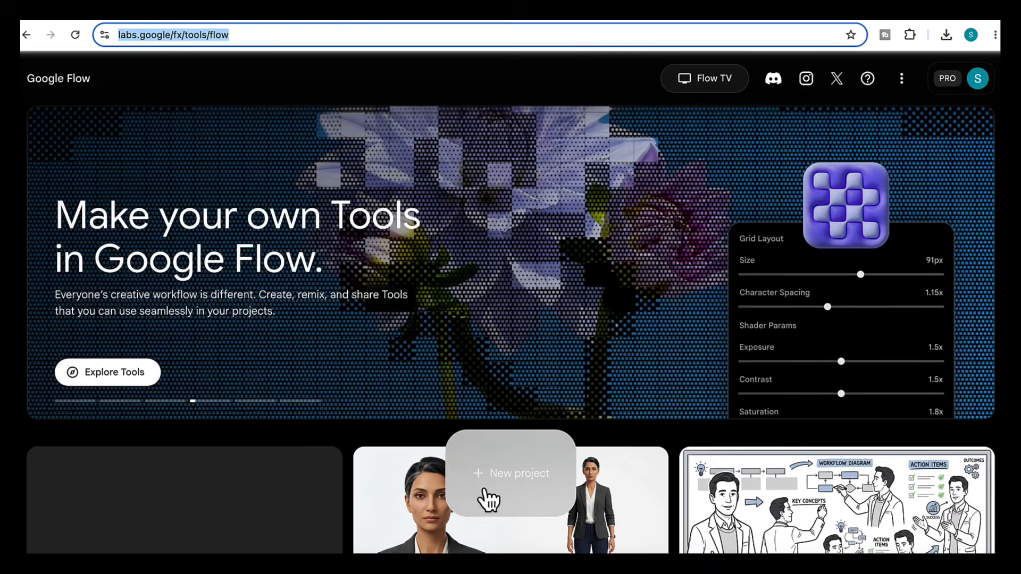
click(486, 490)
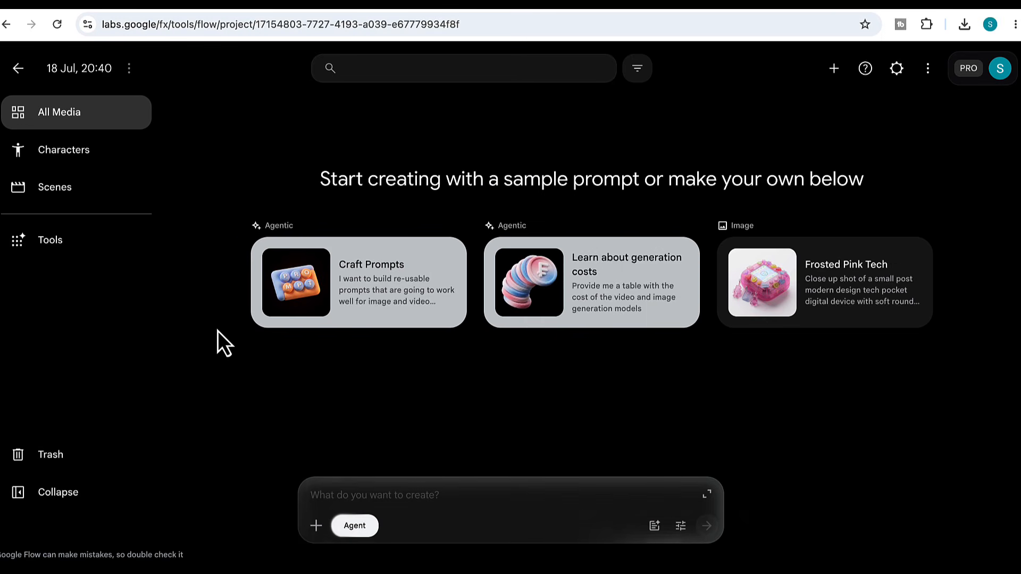
click(55, 246)
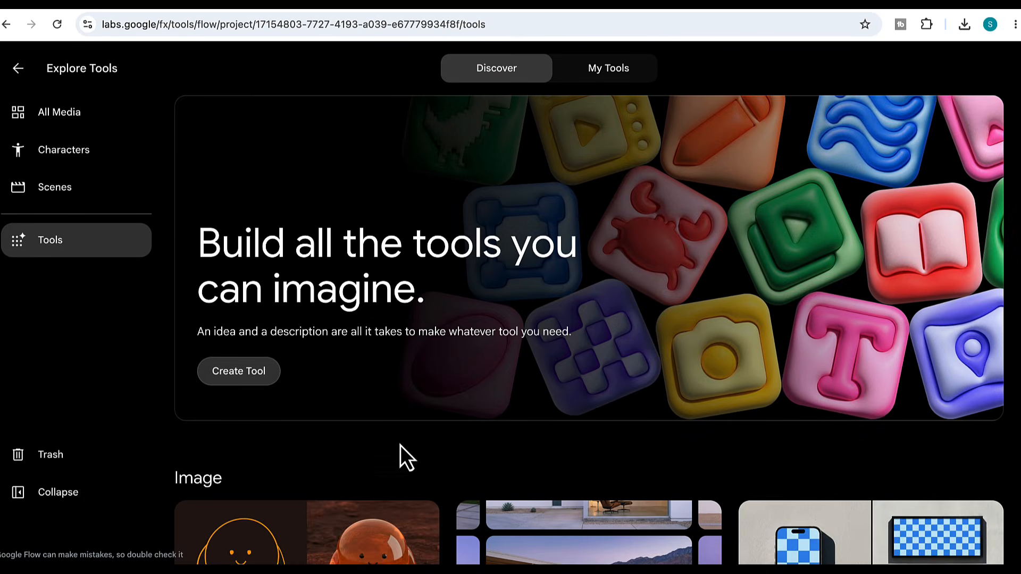
scroll(404, 458, down, 7)
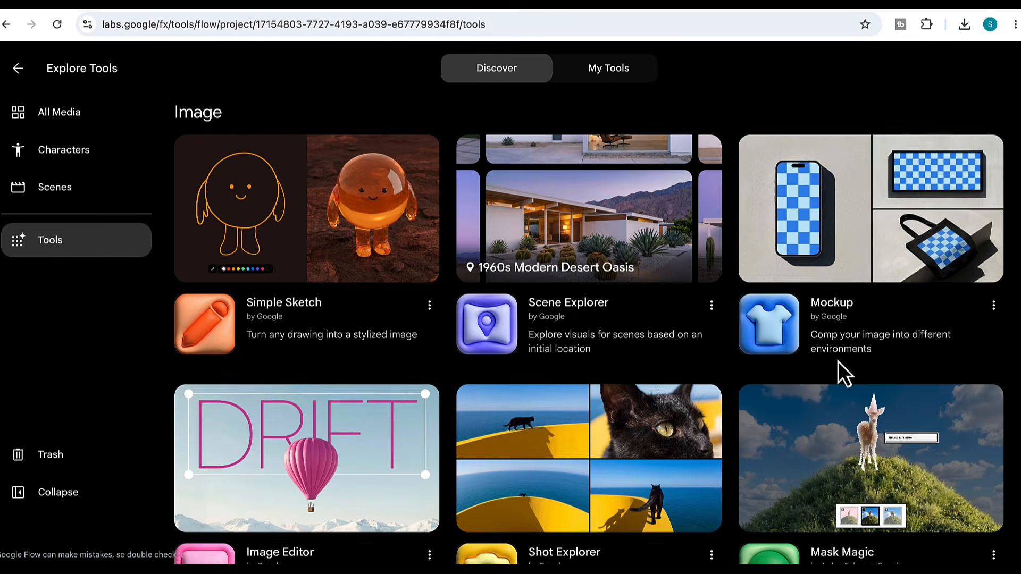
scroll(838, 367, down, 19)
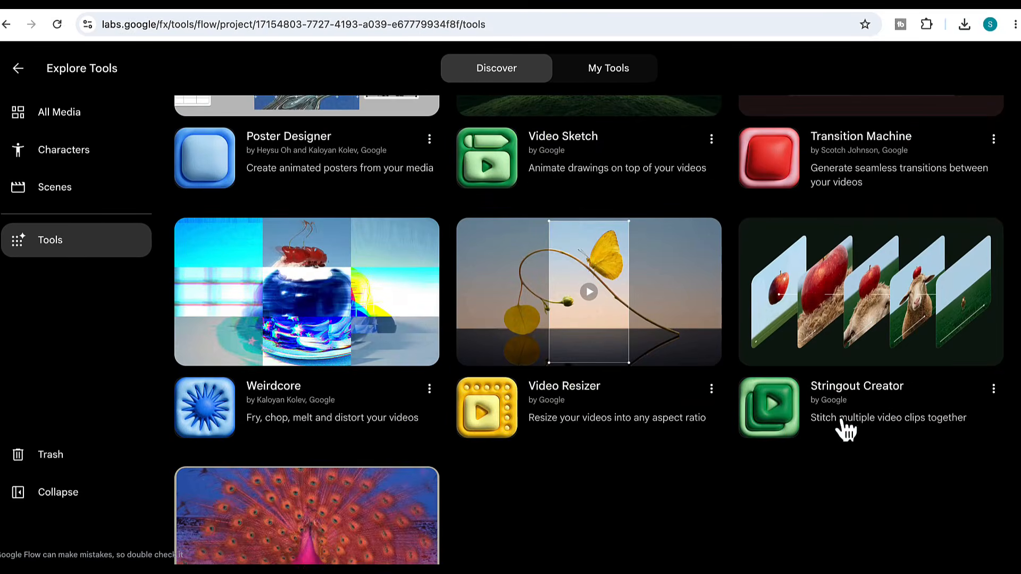
scroll(845, 427, down, 12)
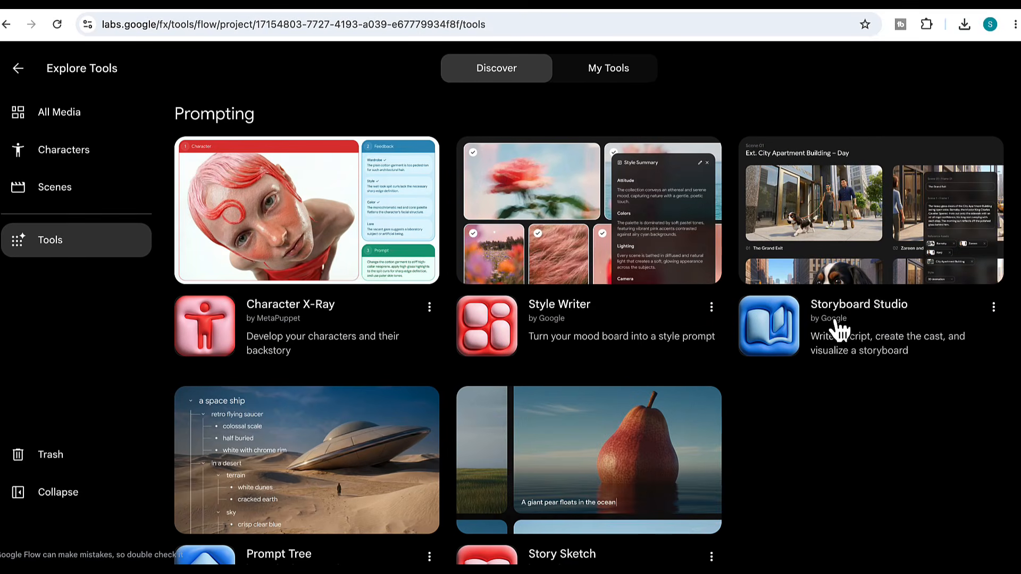
click(839, 331)
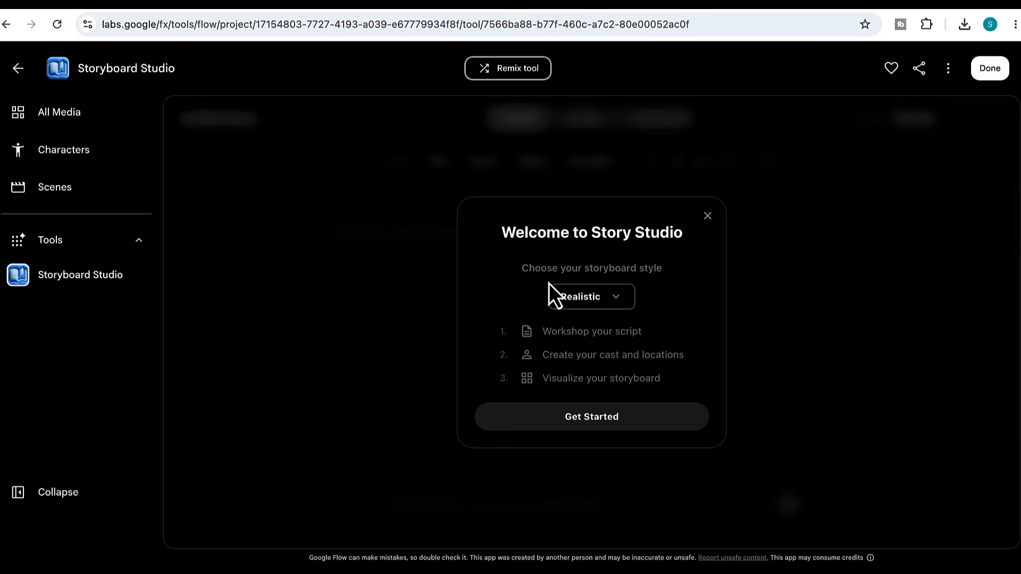
- Choose the 3D-Animation storyboard style and get started
click(620, 304)
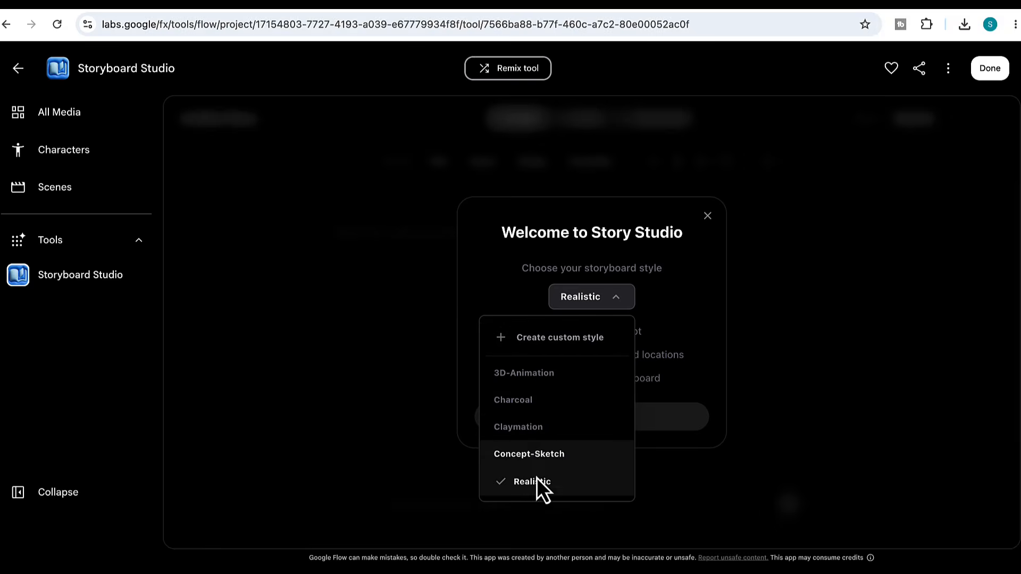
click(526, 374)
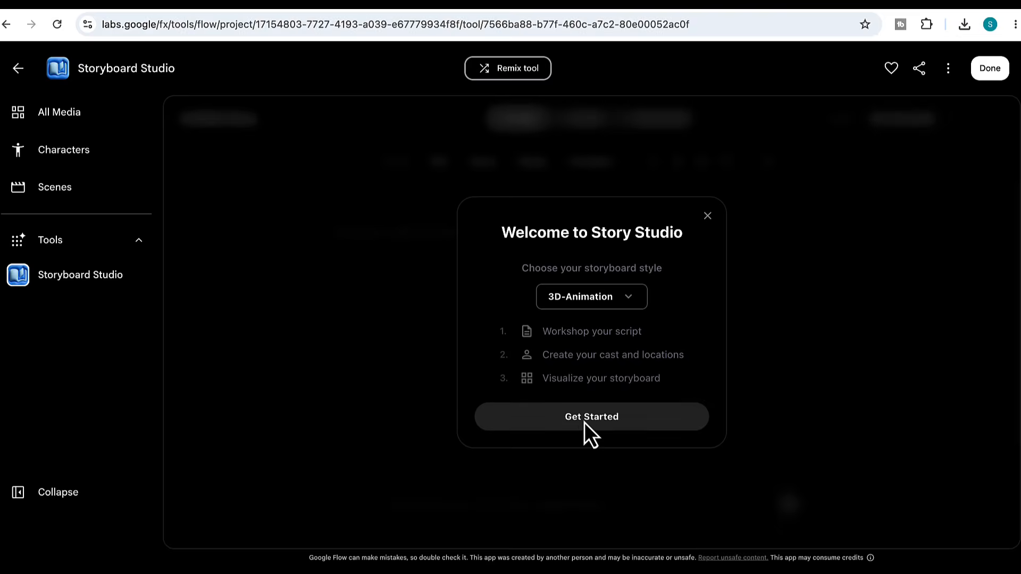
click(591, 420)
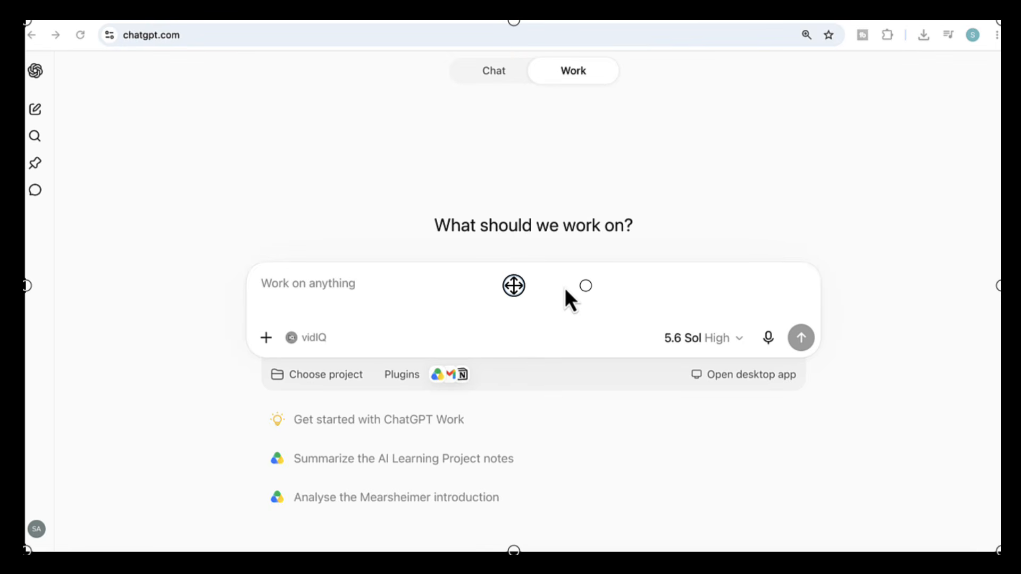
- Switch to ChatGPT and submit a prompt for a short cinematic 3D animated script about Earth stopping spinning for five seconds, divided into scenes with narration
text(Create a short cinematic script for a 3D animated video about what would happen if Earth stopped spinning for five seconds.  Divide it into clear scenes with dramatic visuals and short narration.)
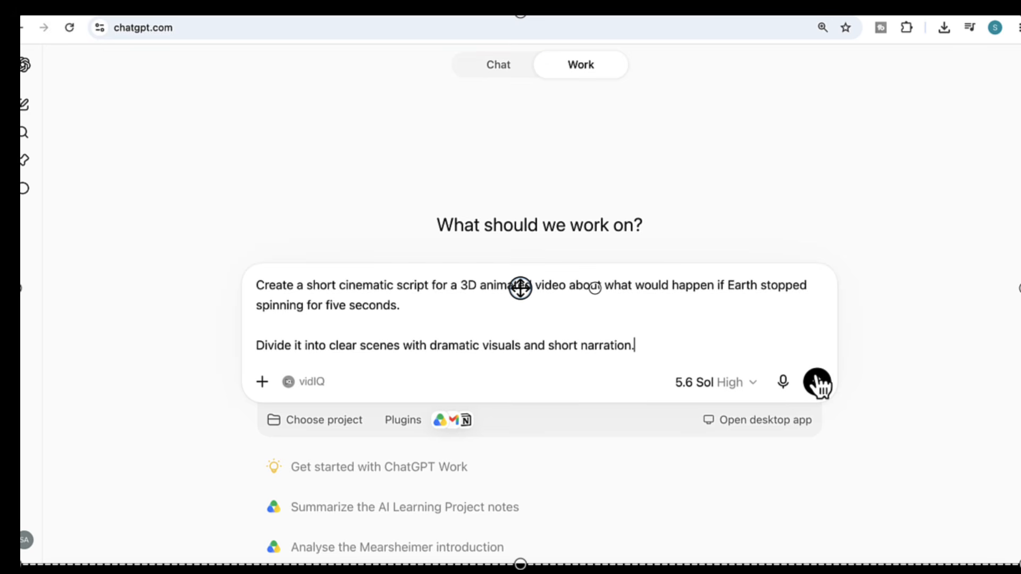
click(817, 381)
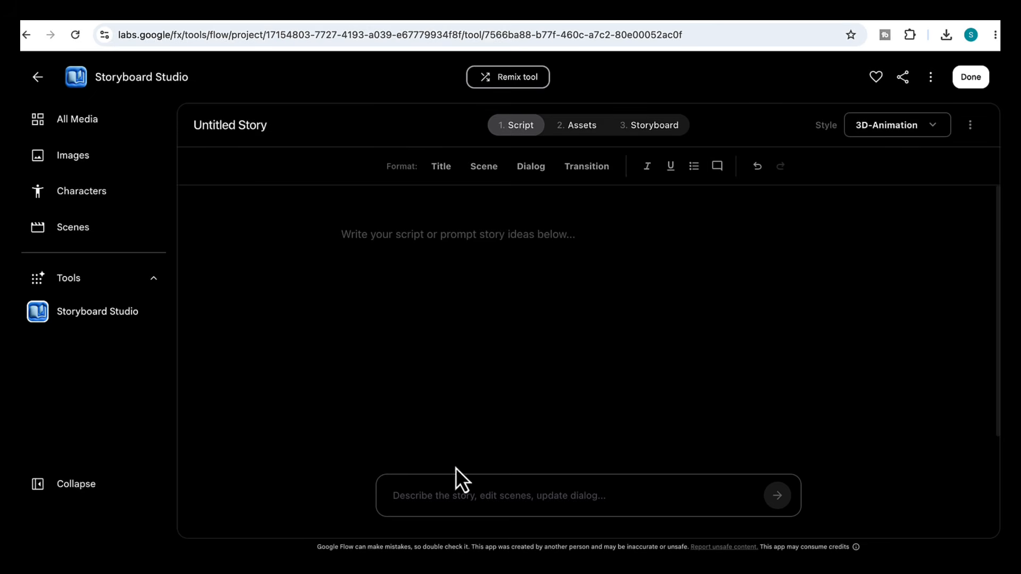
- Paste the ChatGPT script into Storyboard Studio's story prompt and submit it
click(445, 502)
key(ctrl+v)
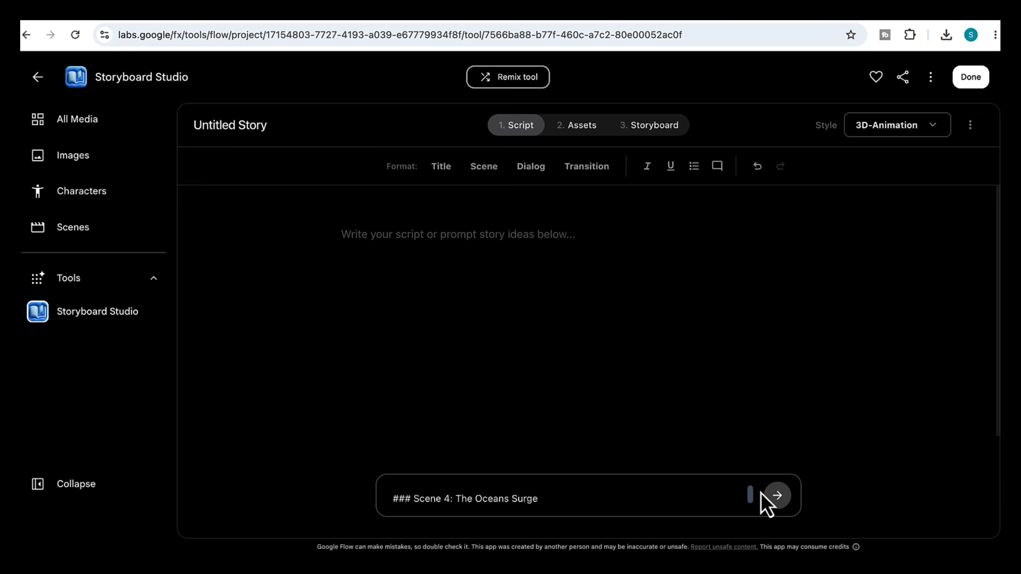
click(776, 496)
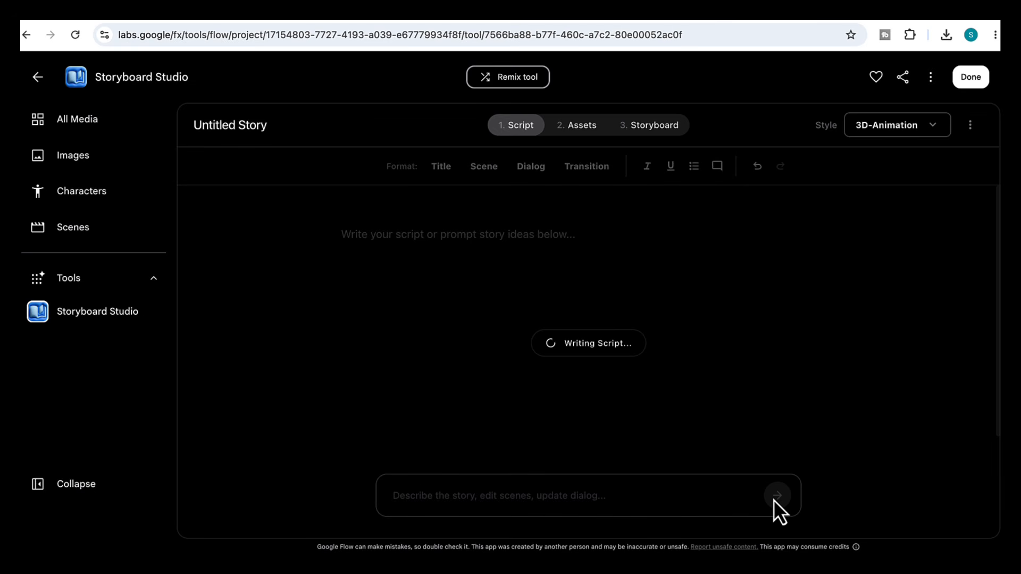
- Read through the generated script scene by scene
drag(424, 219, 766, 226)
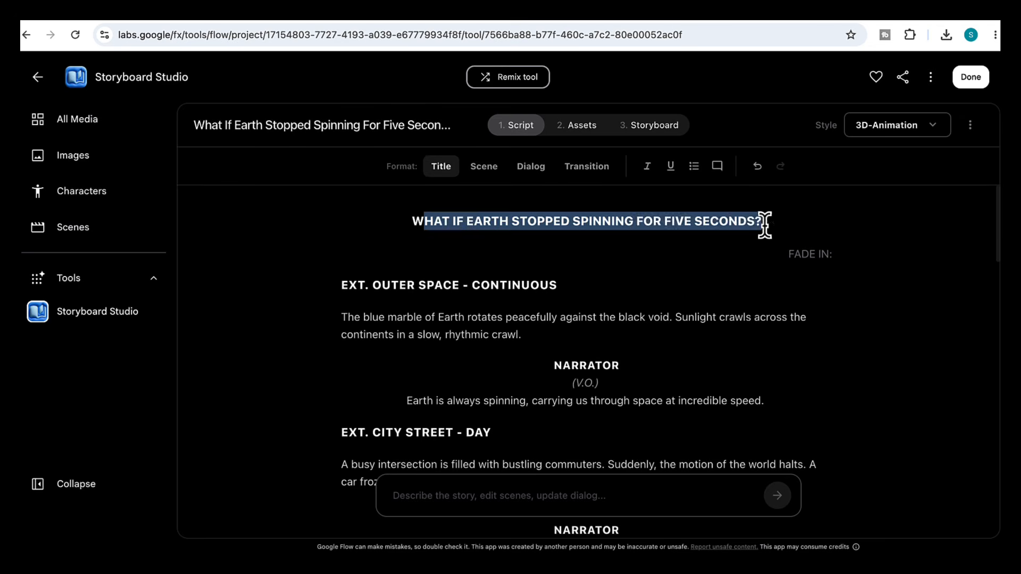
click(584, 317)
scroll(511, 319, down, 1)
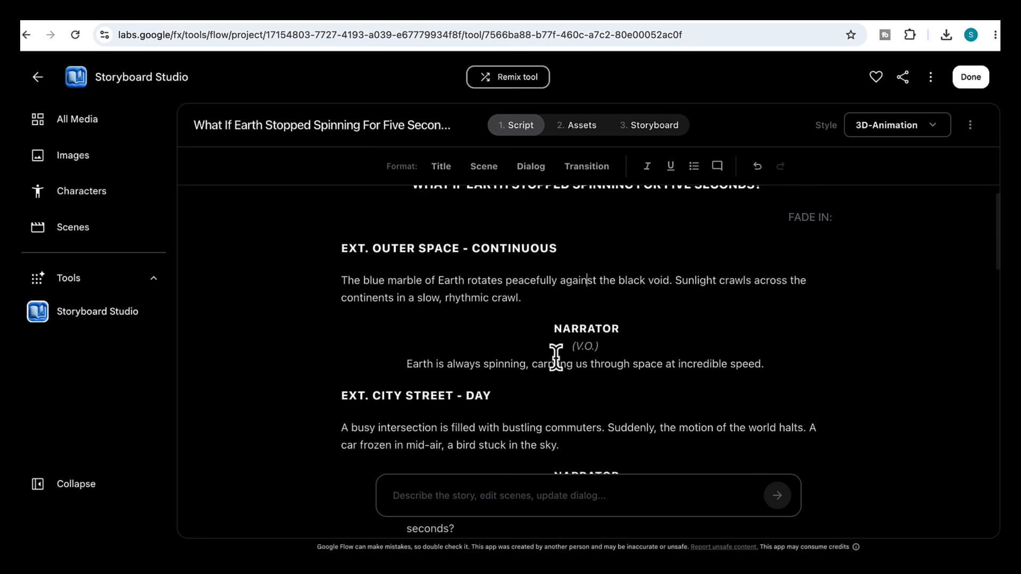
scroll(555, 357, down, 2)
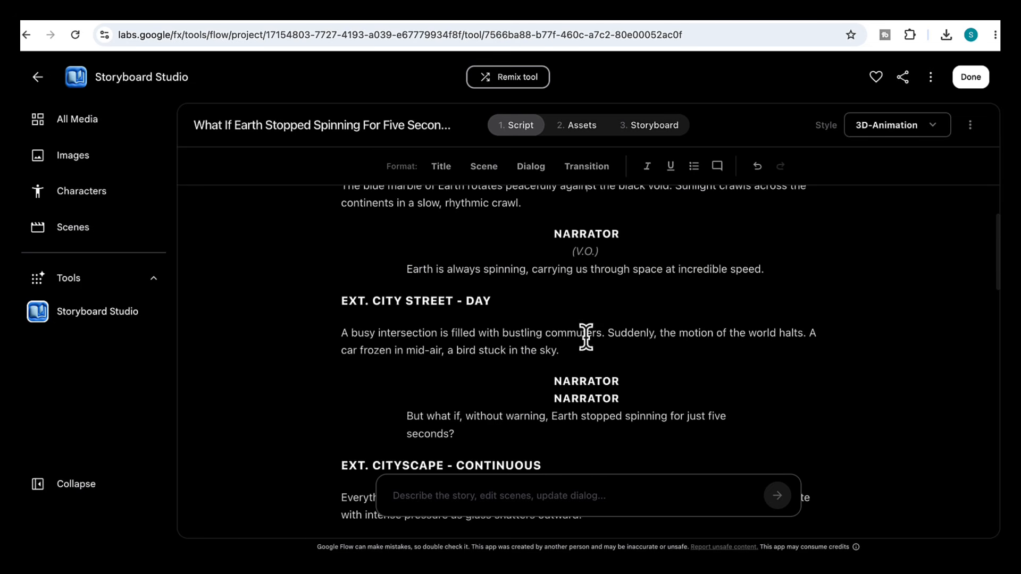
scroll(589, 368, down, 2)
scroll(556, 387, down, 10)
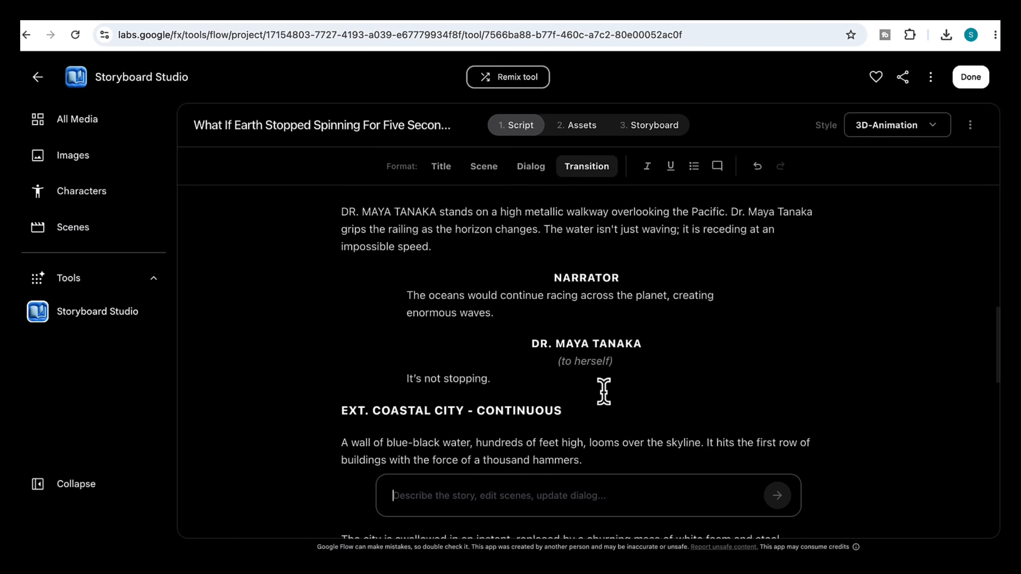
scroll(603, 390, up, 9)
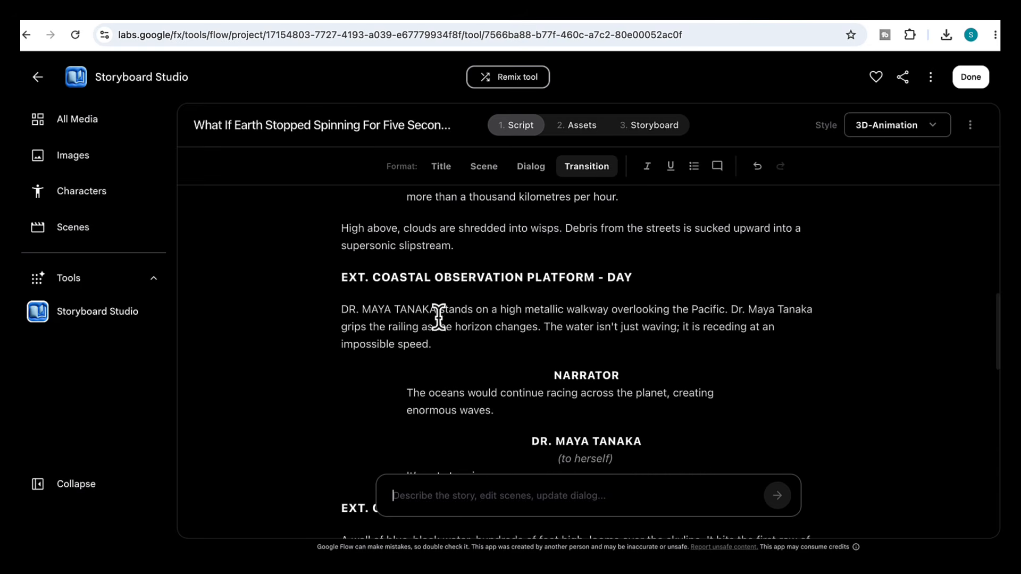
- Remove the 'Dr.' title from Maya Tanaka's name in the coastal observation platform scene
drag(439, 310, 412, 313)
scroll(424, 417, down, 8)
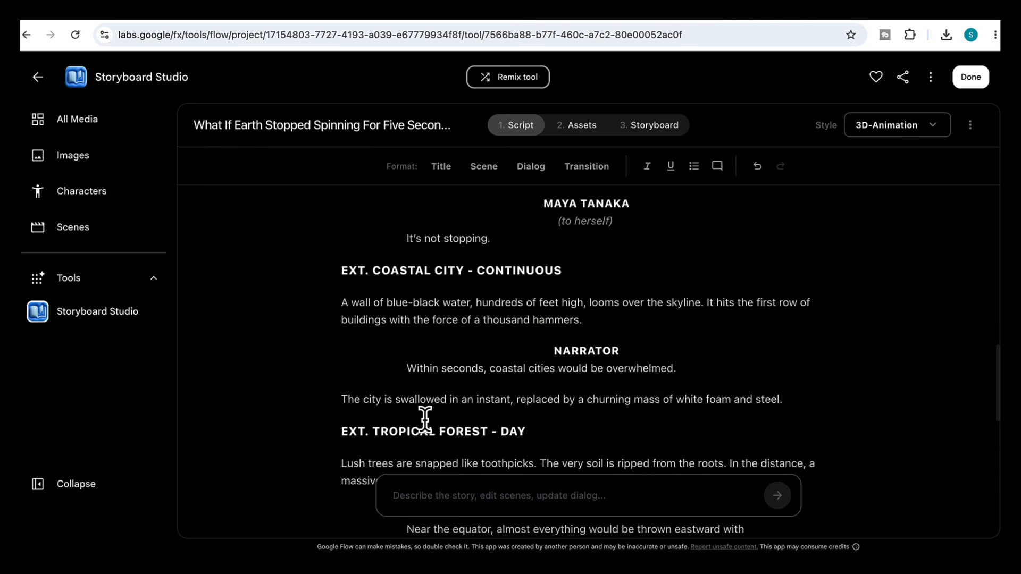
scroll(424, 420, down, 3)
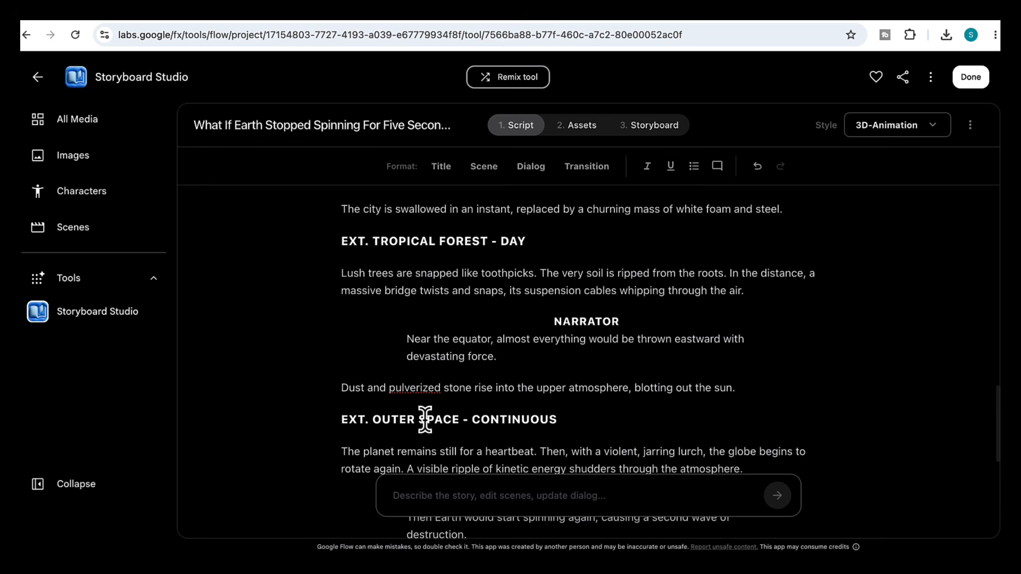
scroll(425, 419, down, 5)
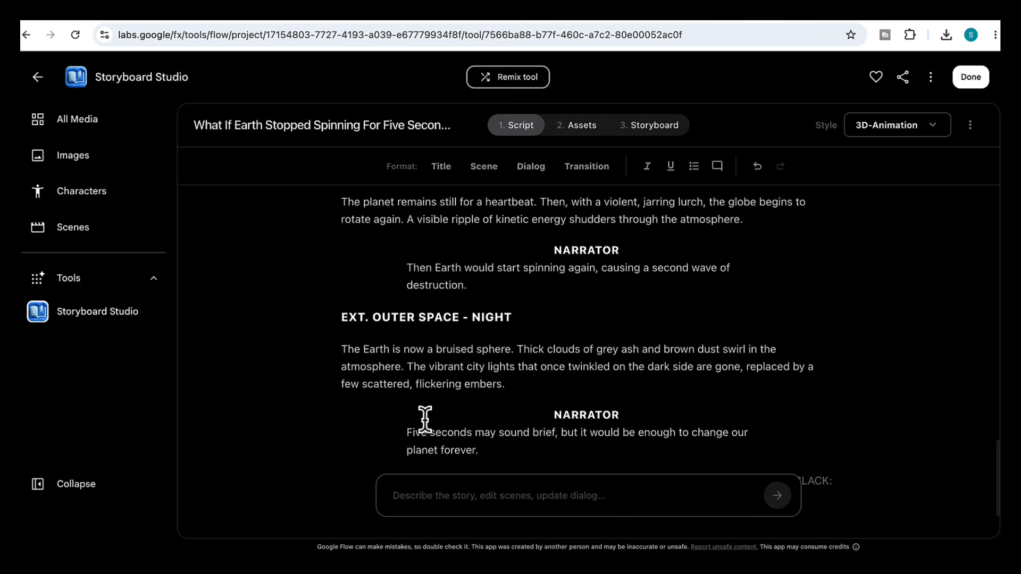
scroll(425, 420, up, 15)
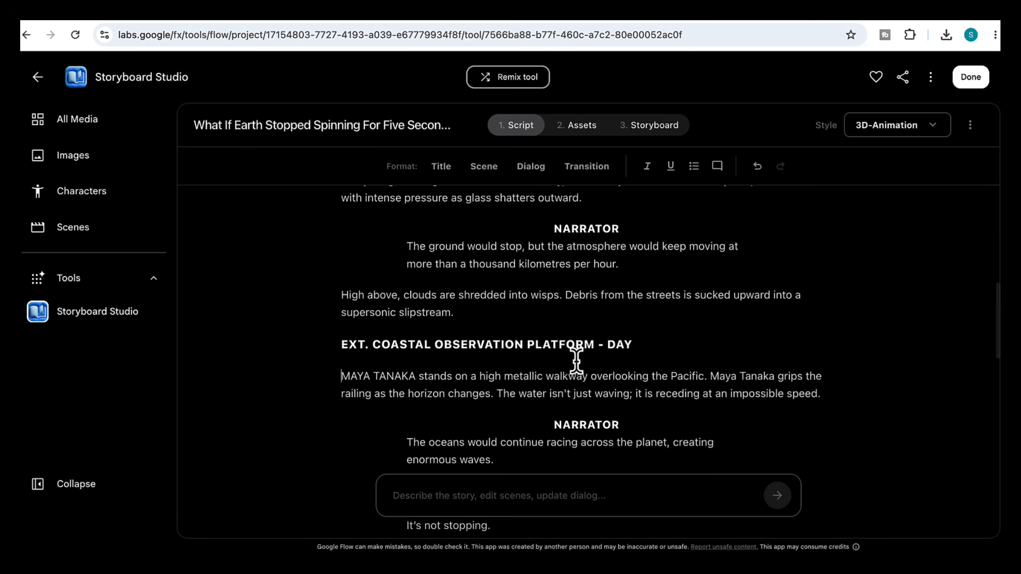
scroll(576, 361, down, 7)
- Ask the script assistant to give dialogue to Dr Maya Tanaka
click(447, 491)
text(g)
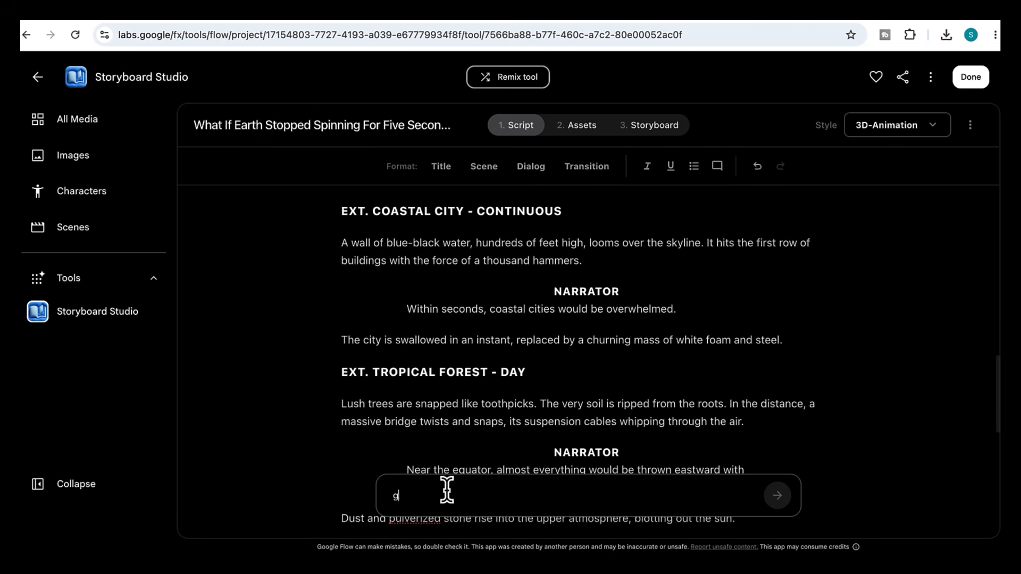
text(ive dialogue to Dr Mat)
key(Return)
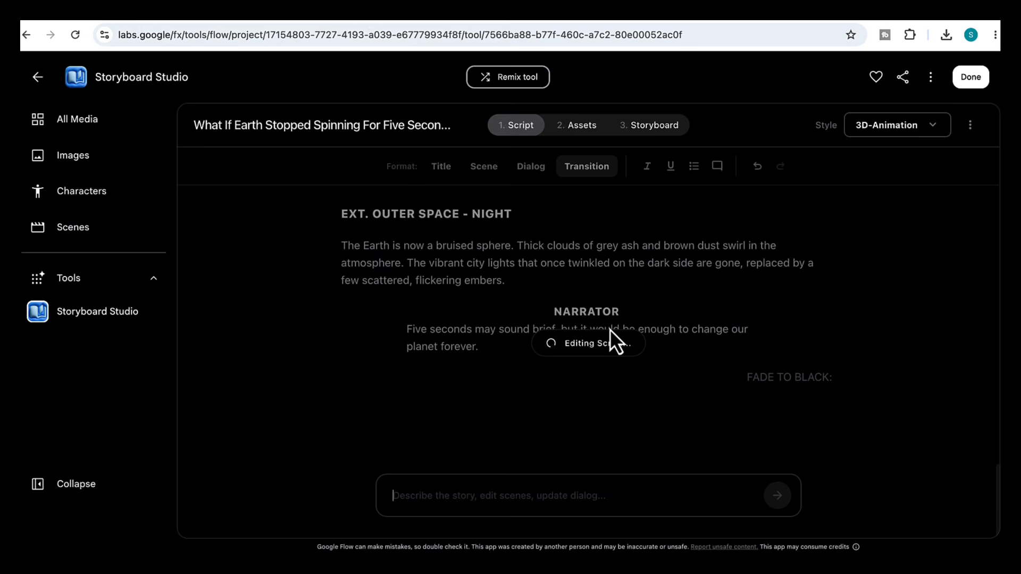
- Move to the Assets stage and autofill the characters
scroll(609, 325, up, 3)
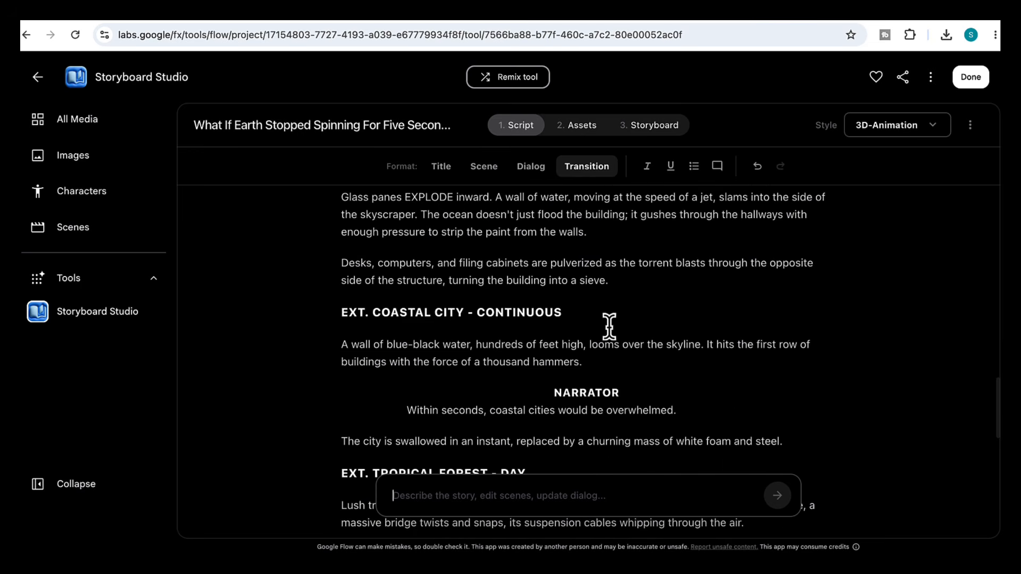
scroll(609, 326, up, 10)
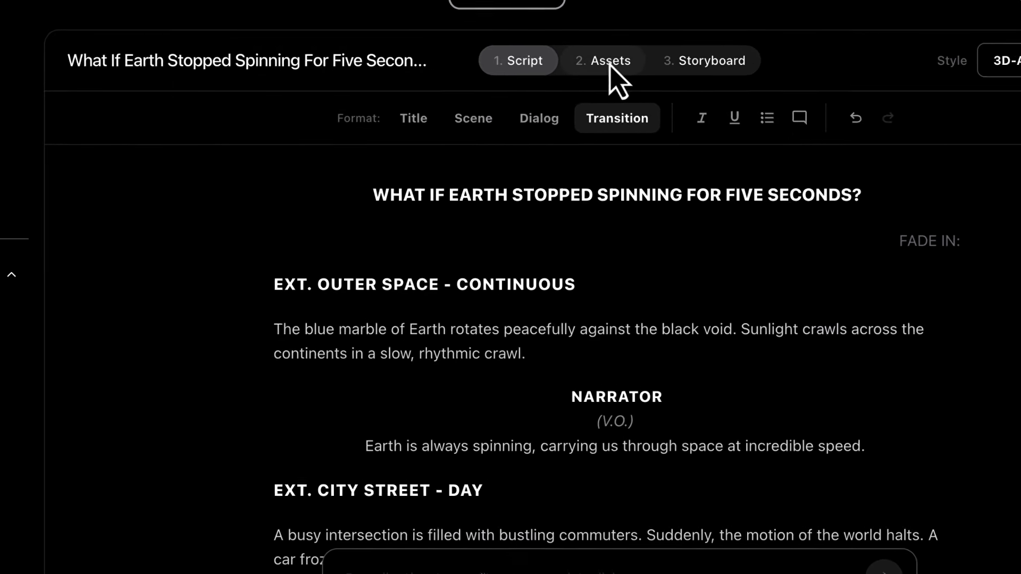
click(611, 62)
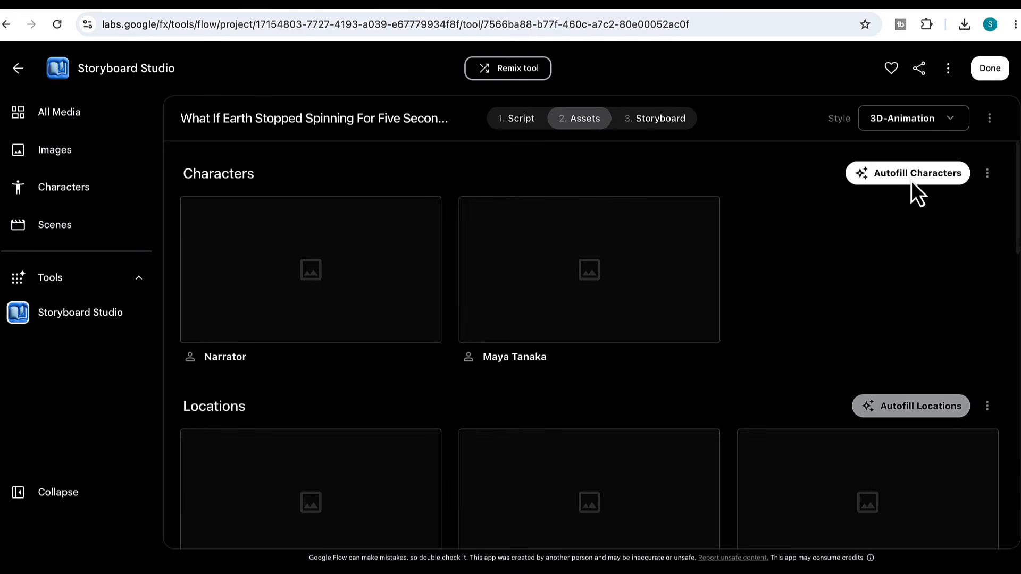
click(910, 181)
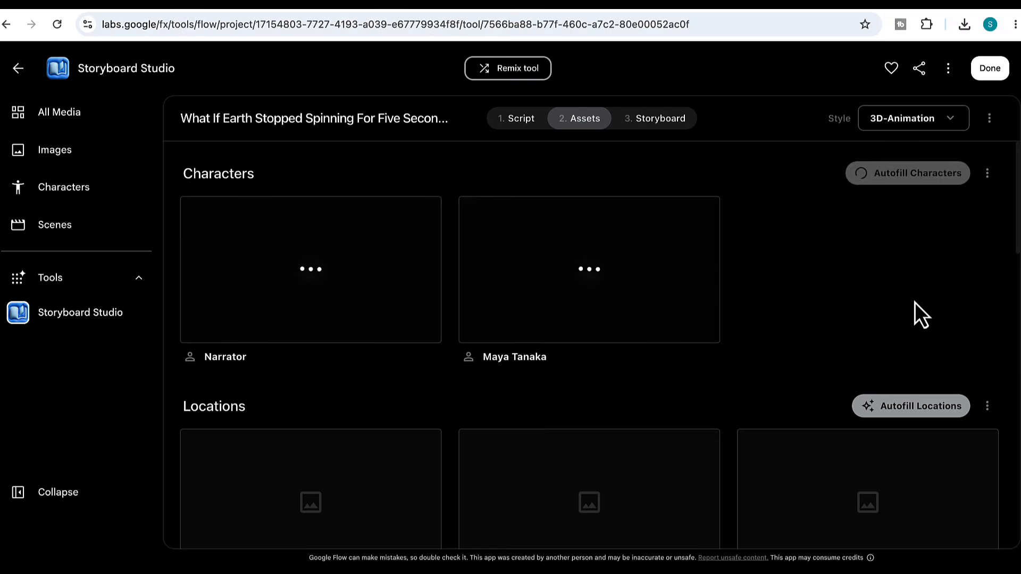
- Autofill the locations and the props
click(913, 410)
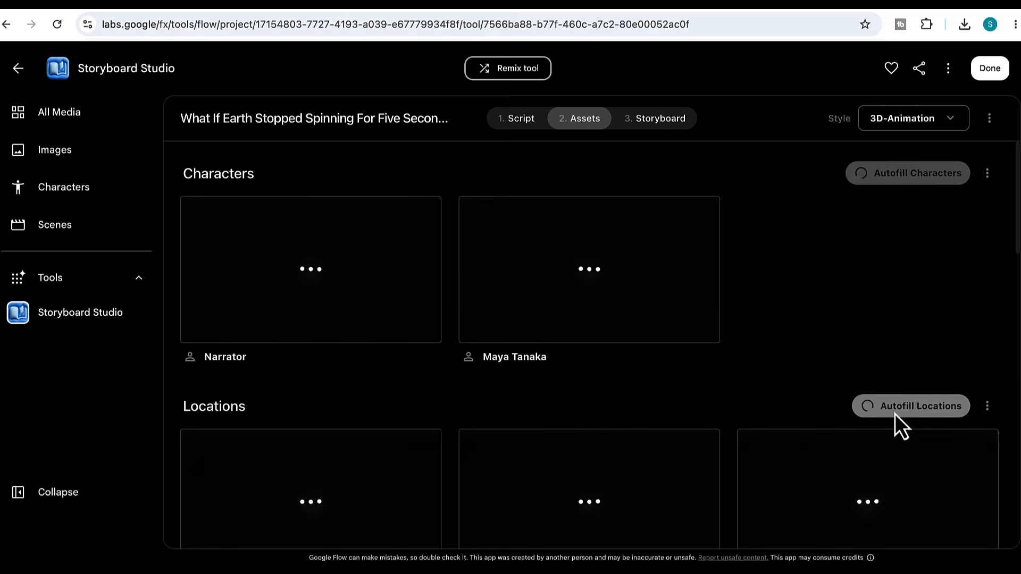
scroll(895, 414, down, 10)
scroll(860, 427, down, 2)
click(917, 383)
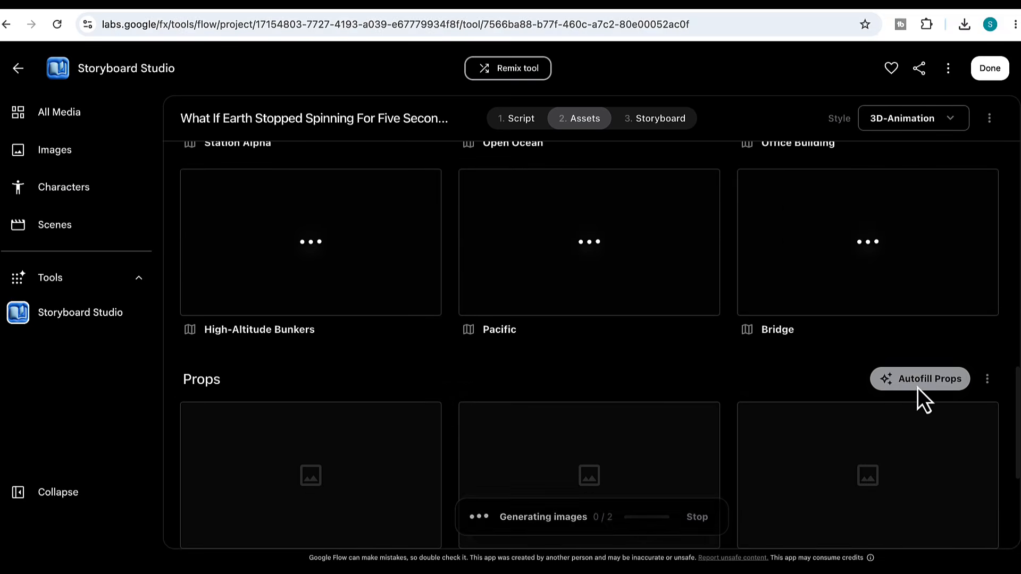
- Review the generated character, location and prop images, opening the Maya Tanaka and Coastal City asset details
scroll(907, 474, down, 5)
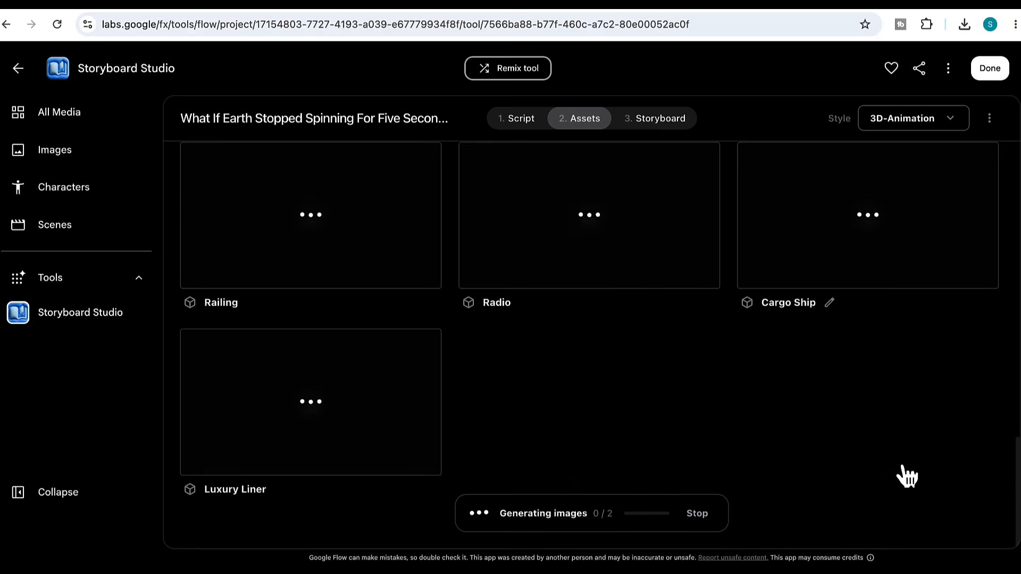
scroll(906, 476, up, 10)
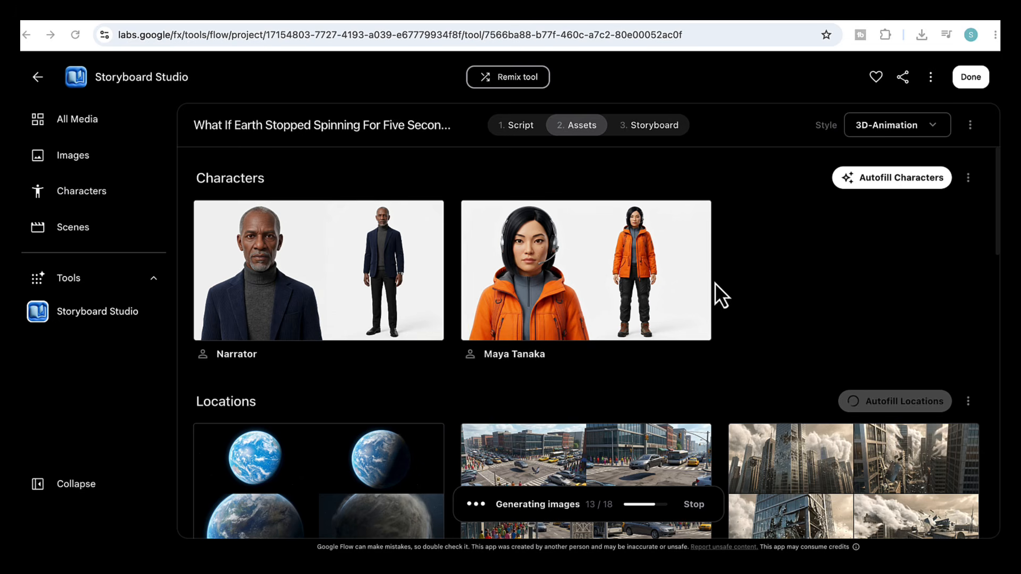
scroll(518, 338, down, 4)
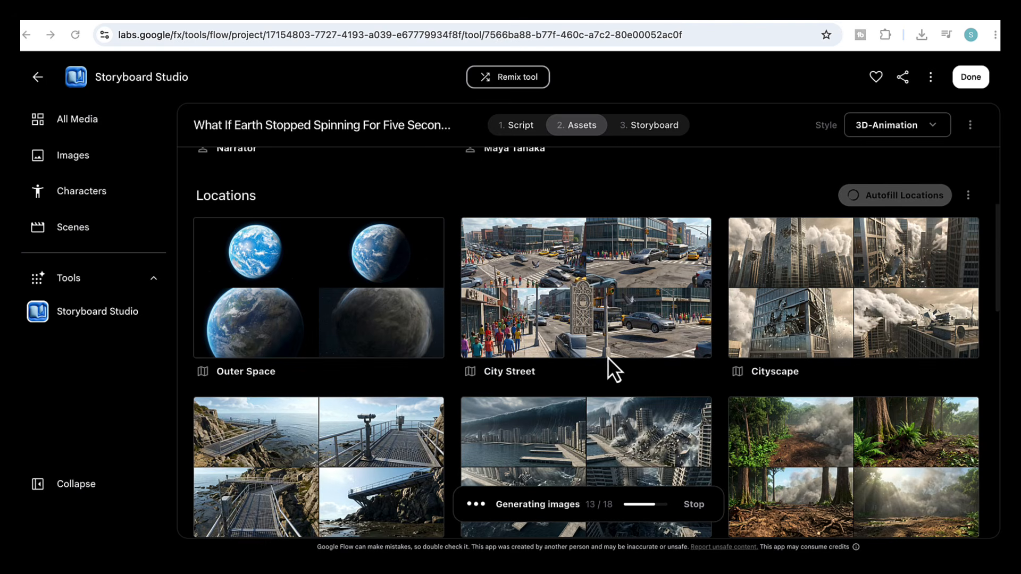
scroll(658, 413, down, 5)
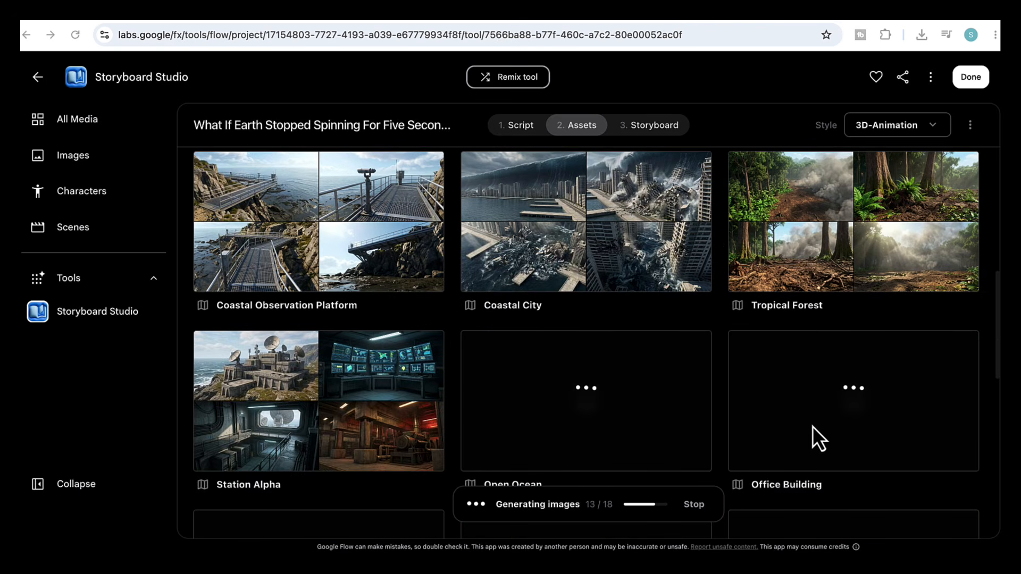
scroll(812, 430, down, 10)
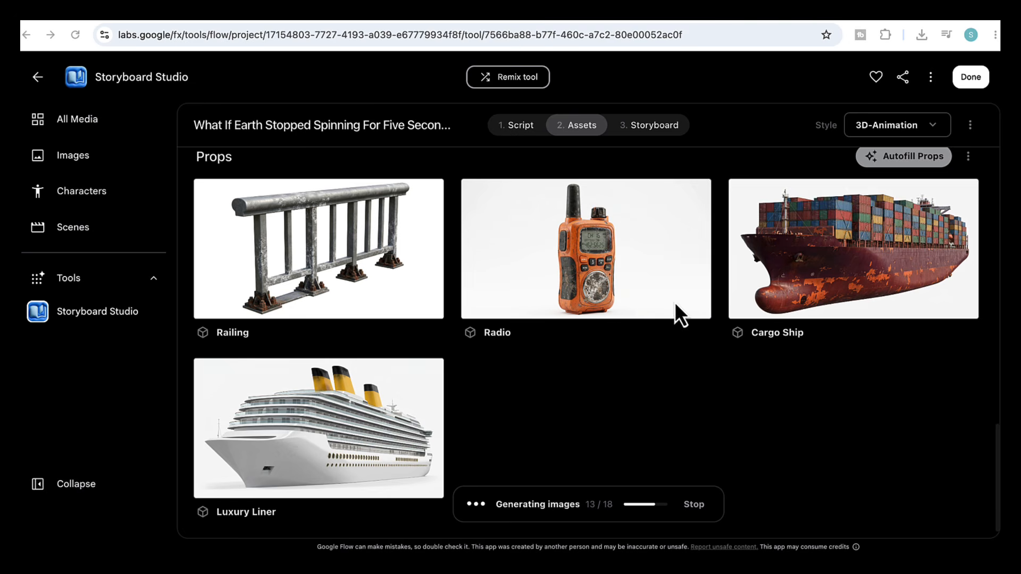
scroll(608, 355, up, 15)
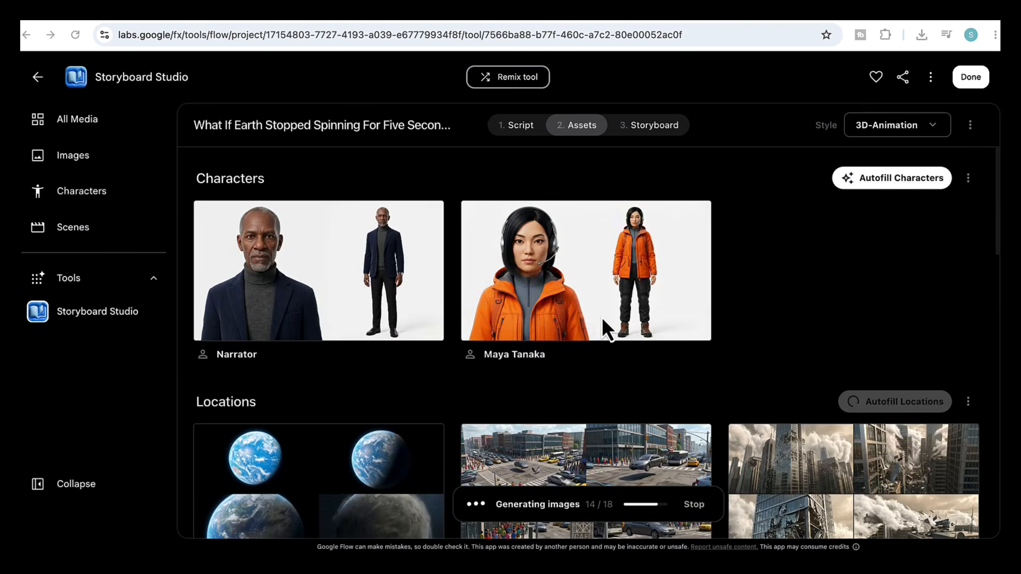
click(583, 299)
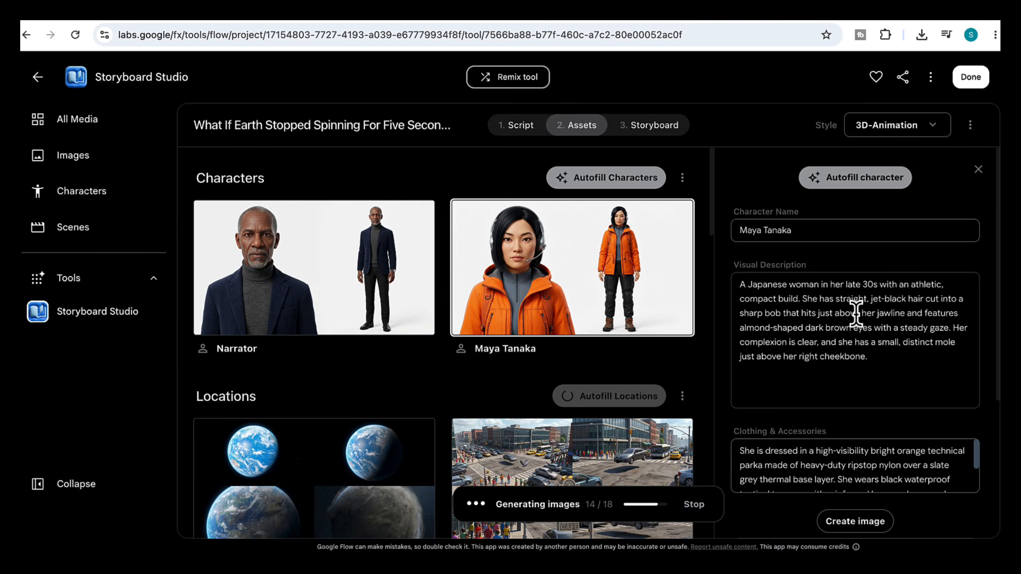
scroll(848, 381, down, 1)
scroll(672, 315, down, 5)
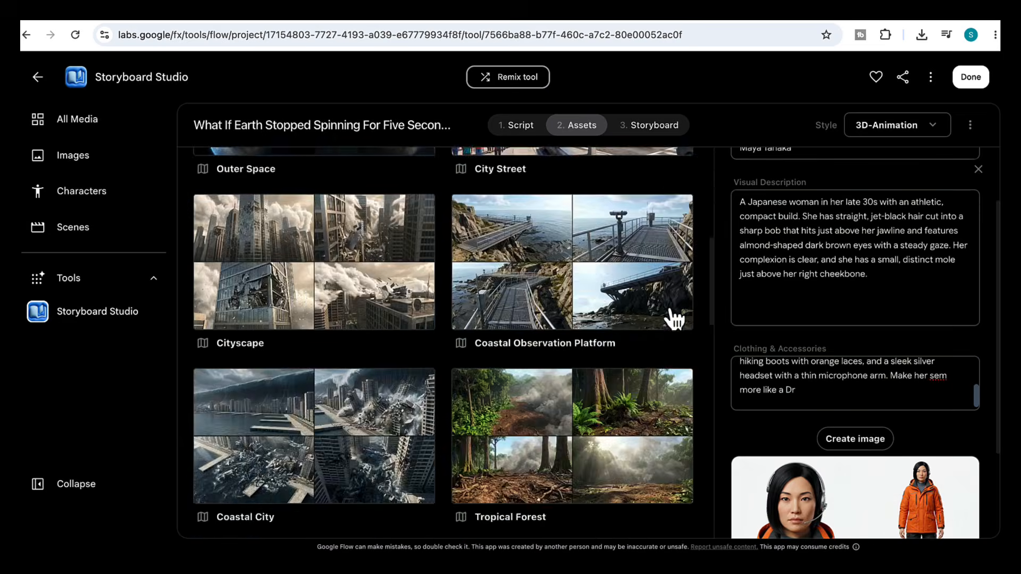
scroll(505, 412, down, 3)
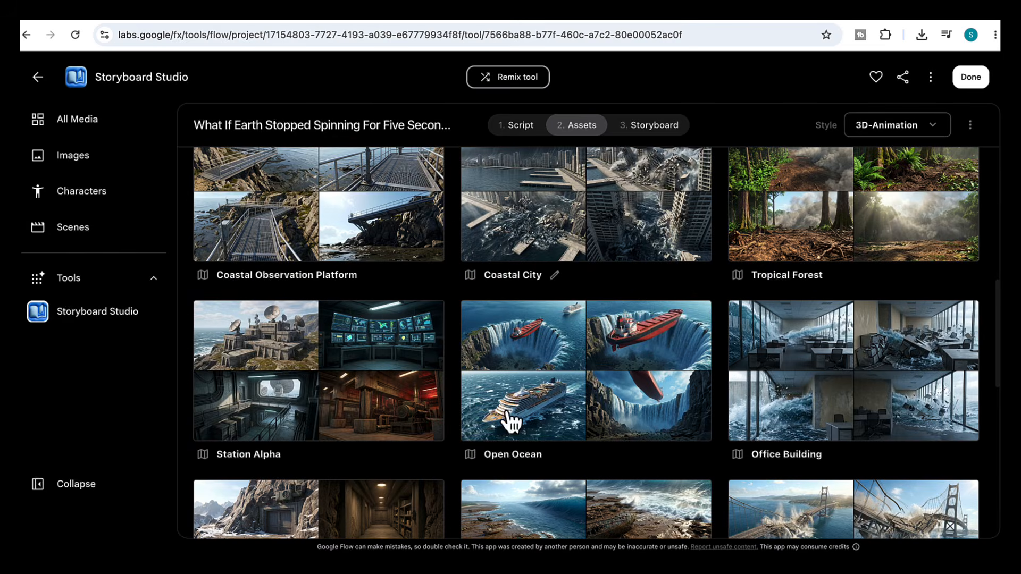
click(591, 248)
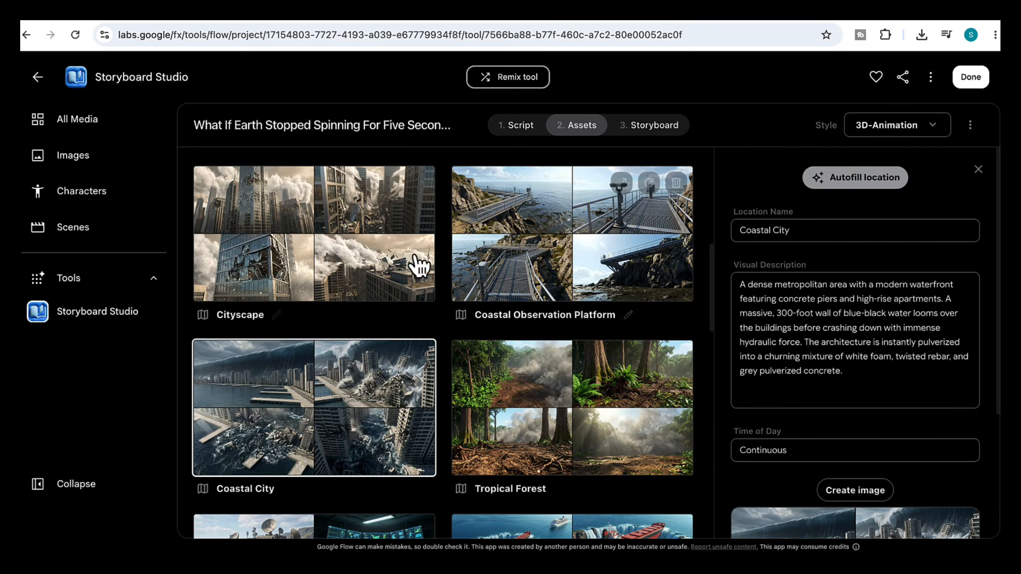
- Move to the Storyboard stage and autofill the shots for Scene 01
click(657, 126)
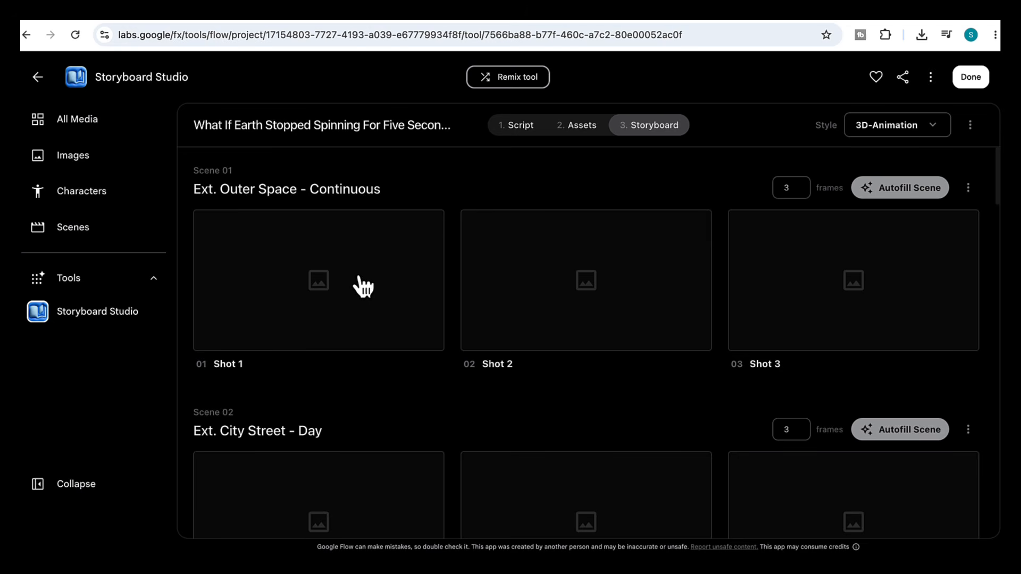
scroll(369, 442, down, 5)
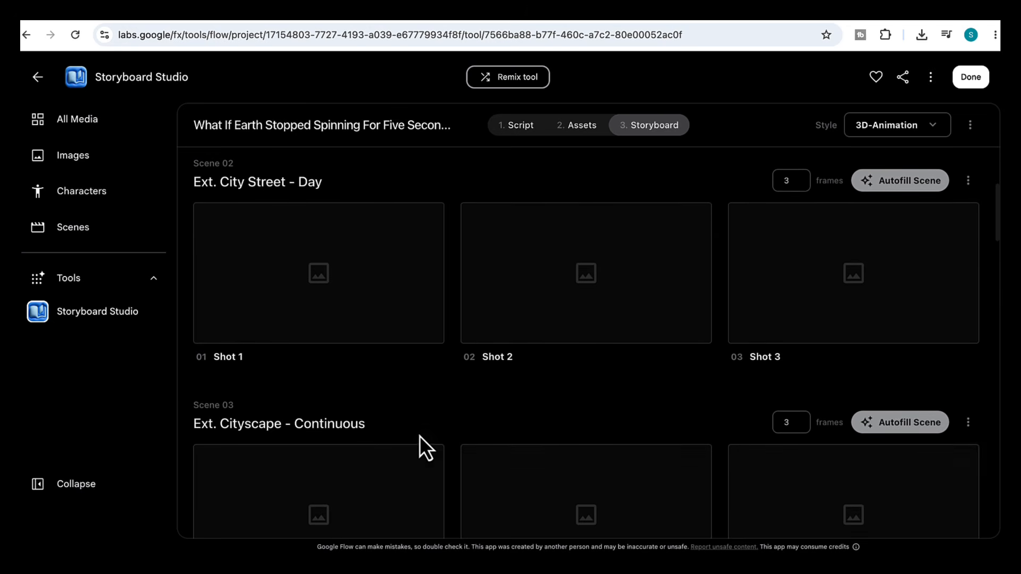
scroll(420, 435, down, 14)
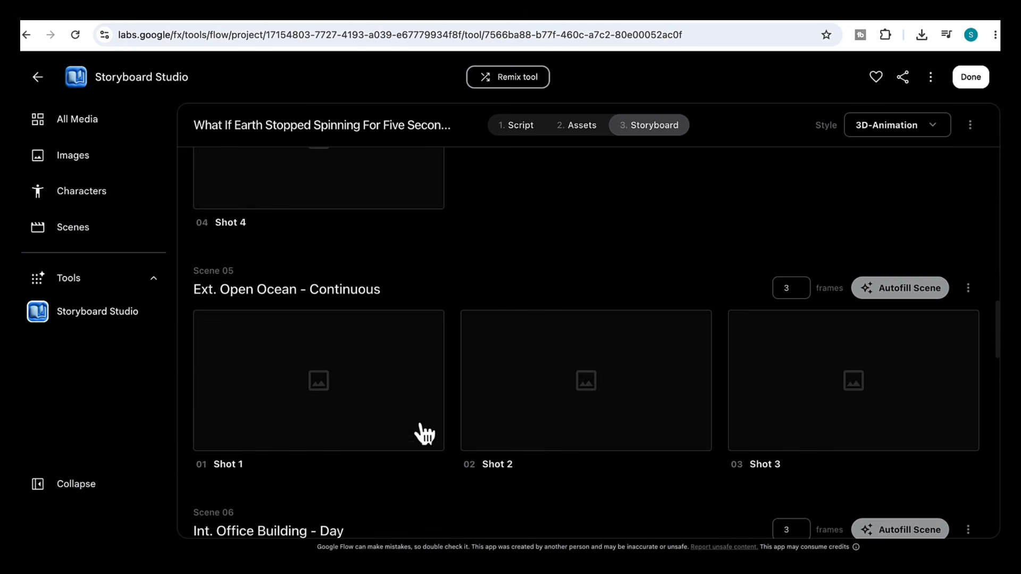
scroll(372, 463, down, 20)
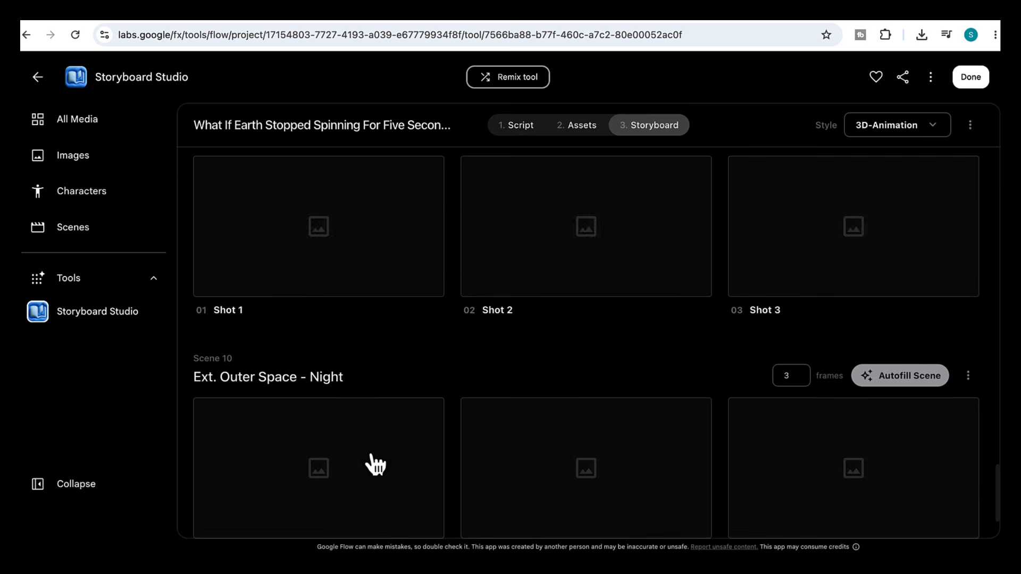
scroll(433, 364, up, 20)
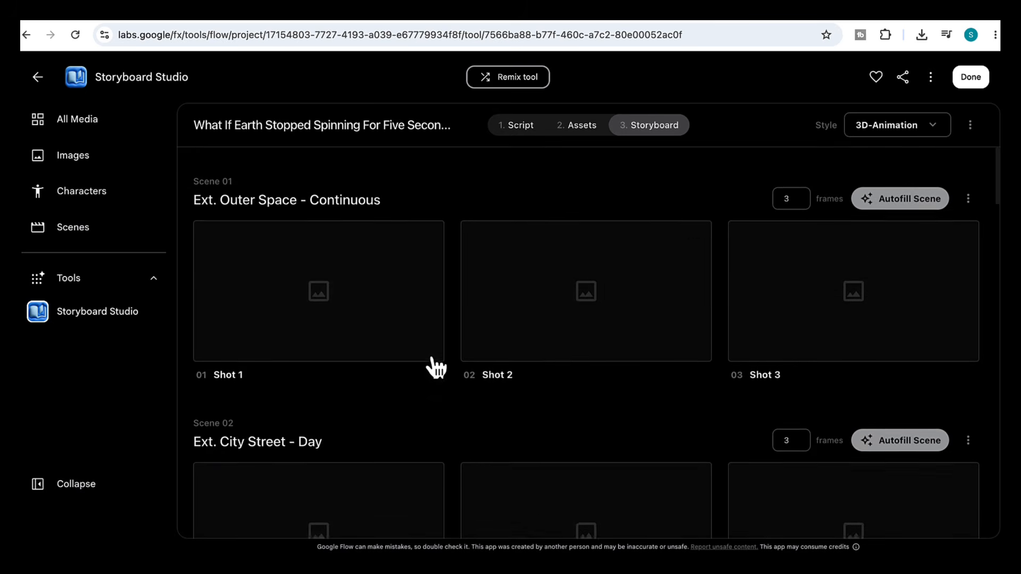
click(904, 187)
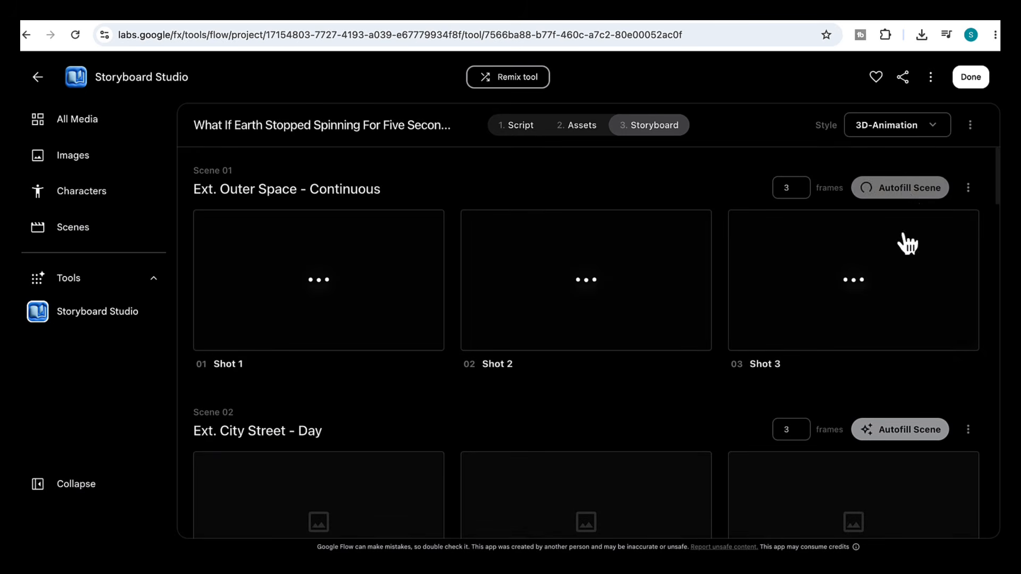
- Autofill the shots for Scenes 02 through 07
click(903, 429)
scroll(904, 441, down, 5)
click(905, 407)
scroll(910, 470, down, 1)
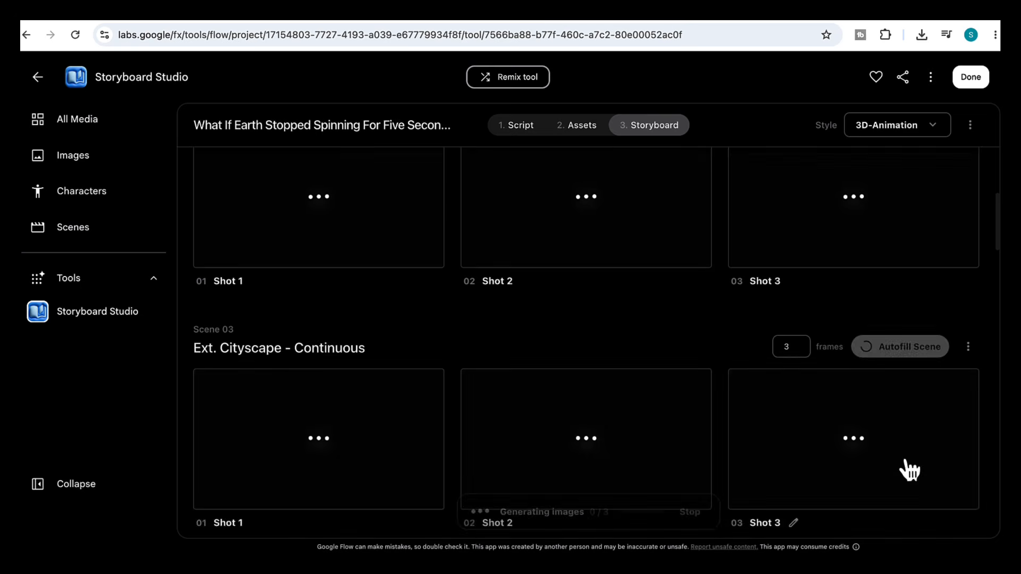
scroll(910, 470, down, 3)
click(904, 404)
scroll(905, 420, down, 8)
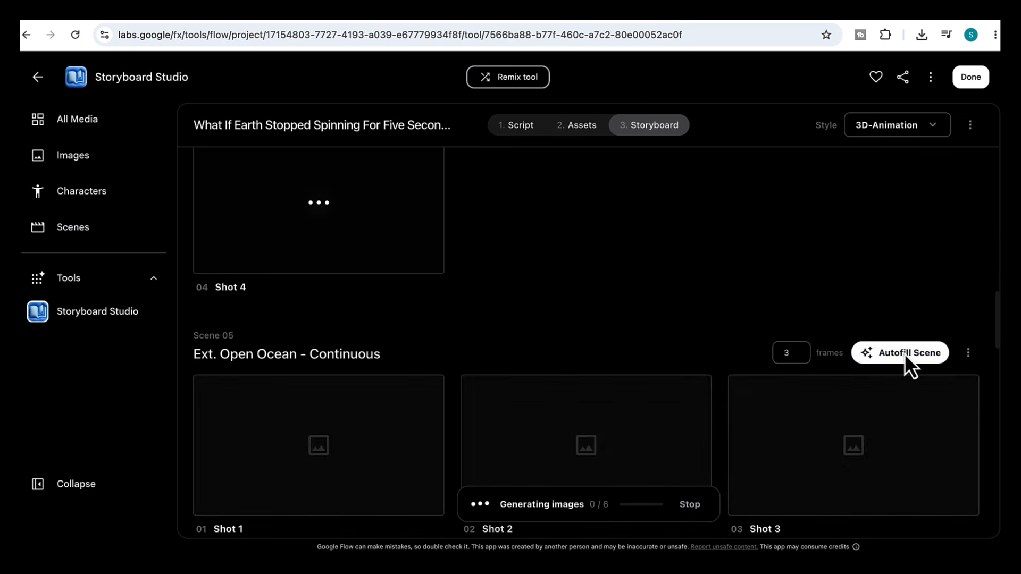
click(904, 353)
scroll(904, 372, down, 7)
click(904, 228)
click(864, 470)
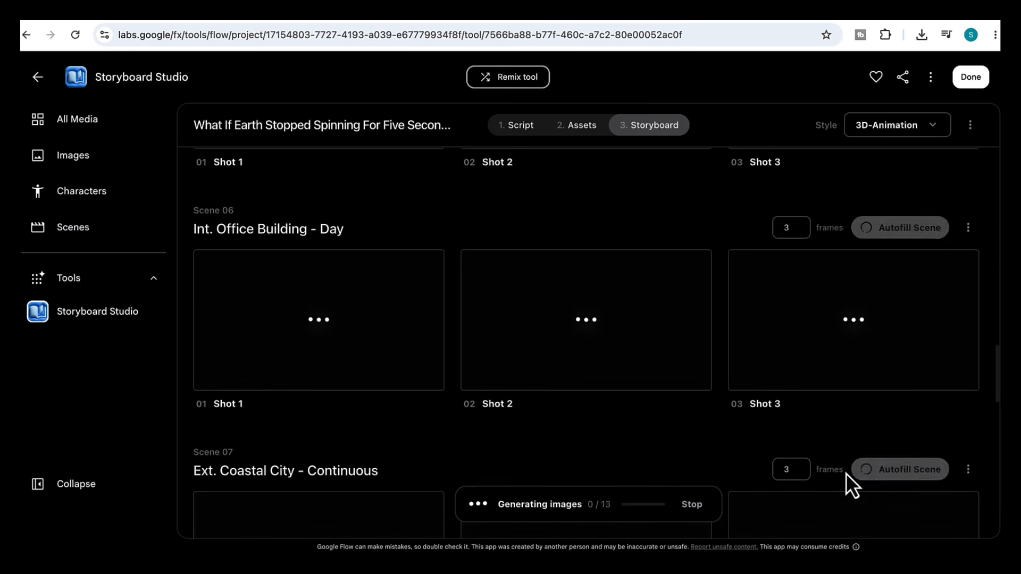
- Review the generated storyboard frames scene by scene and open the flooded coastal city image's prompt details
scroll(847, 473, down, 9)
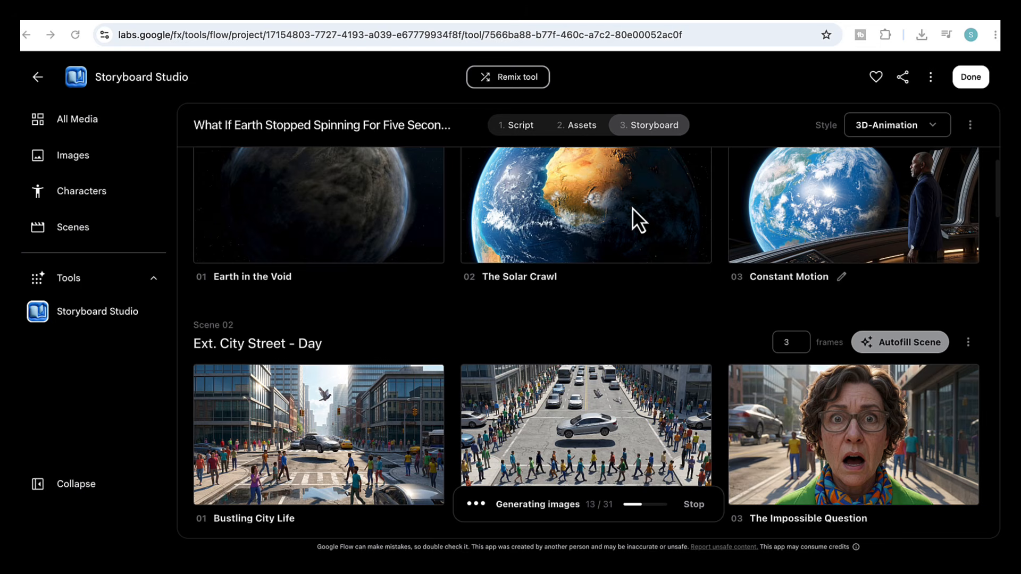
scroll(632, 209, up, 2)
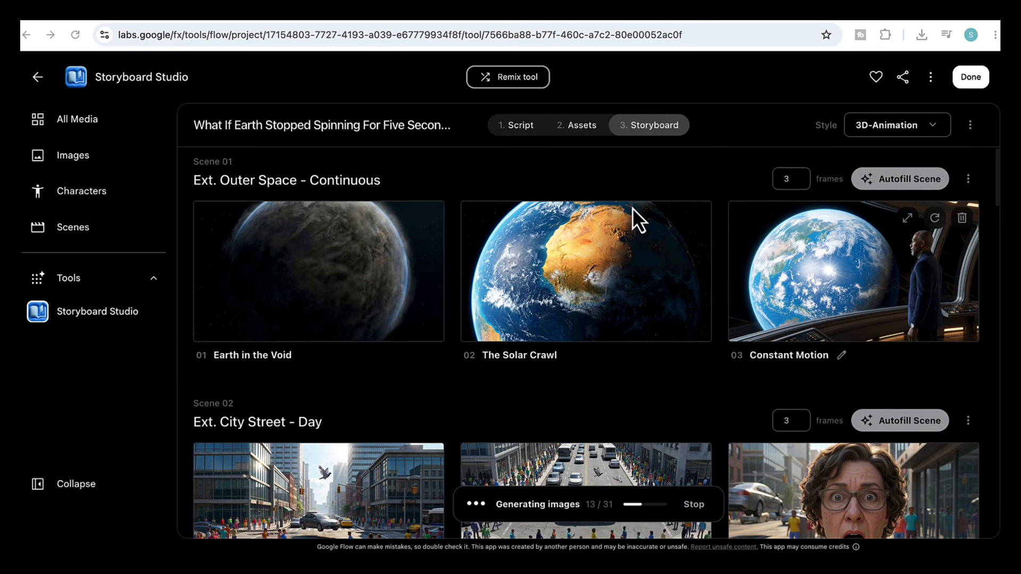
scroll(632, 208, up, 1)
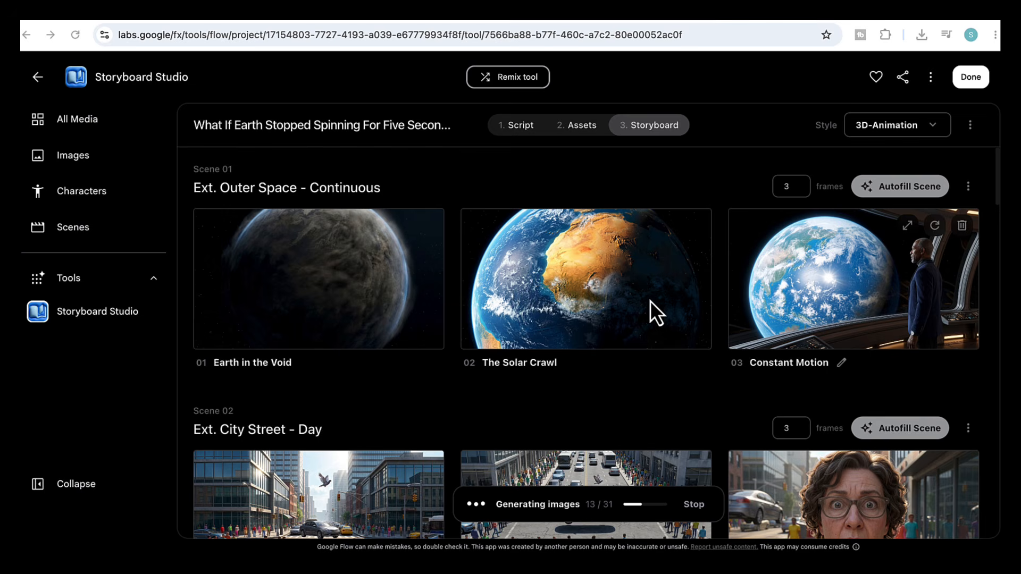
scroll(719, 314, down, 4)
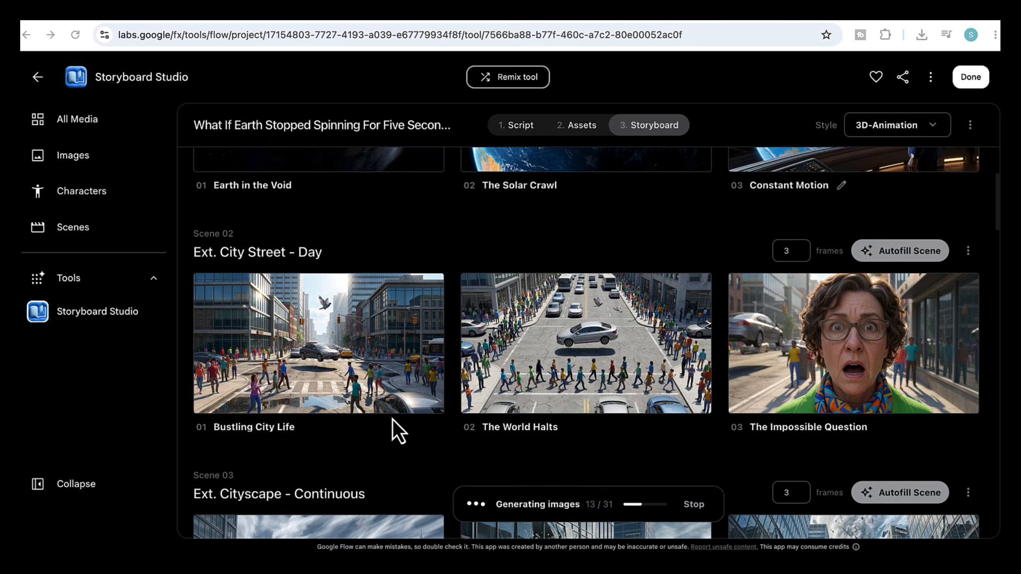
scroll(847, 427, down, 5)
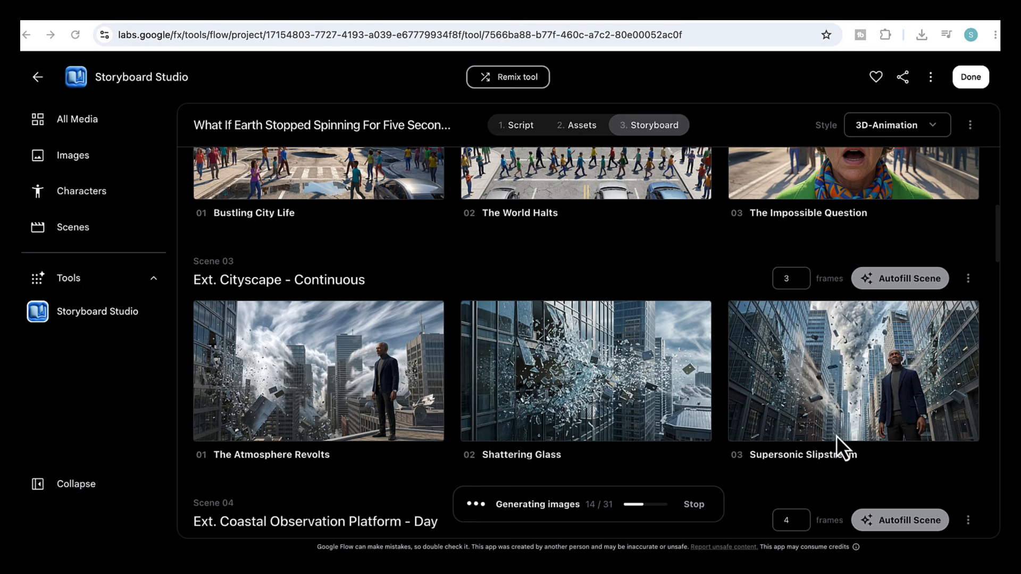
scroll(838, 441, down, 5)
scroll(833, 425, down, 1)
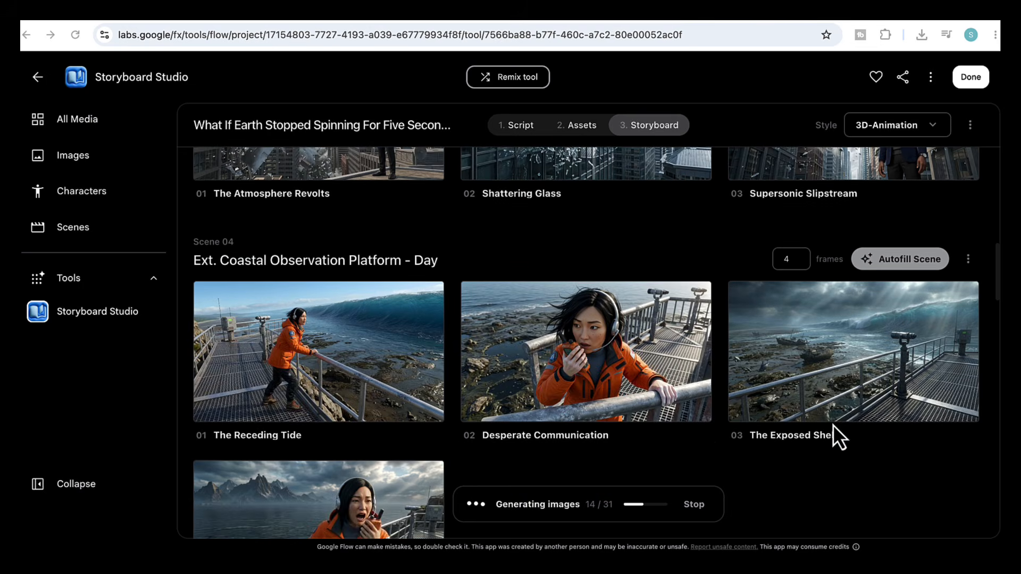
scroll(691, 359, down, 18)
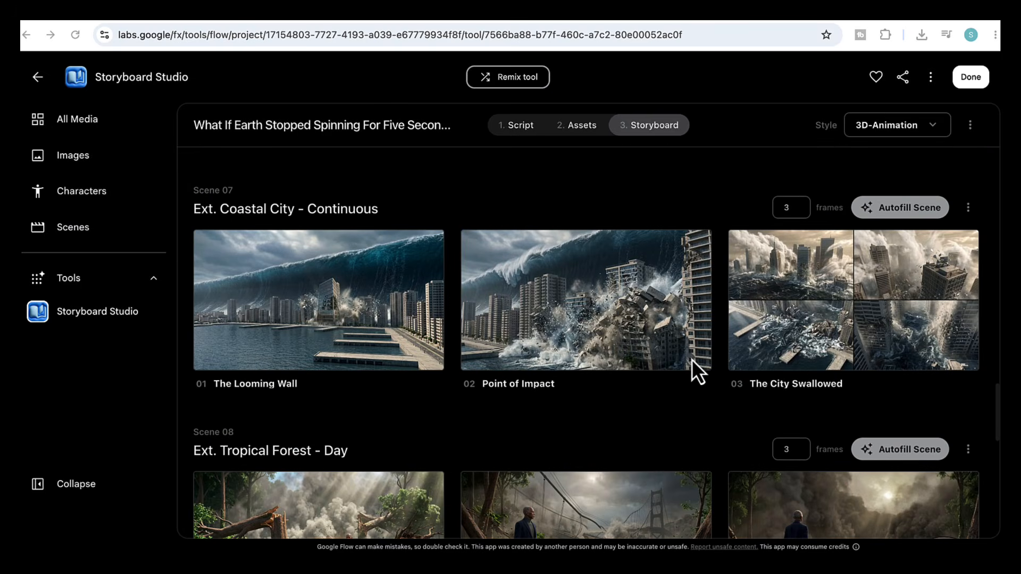
scroll(691, 359, down, 4)
scroll(691, 359, down, 10)
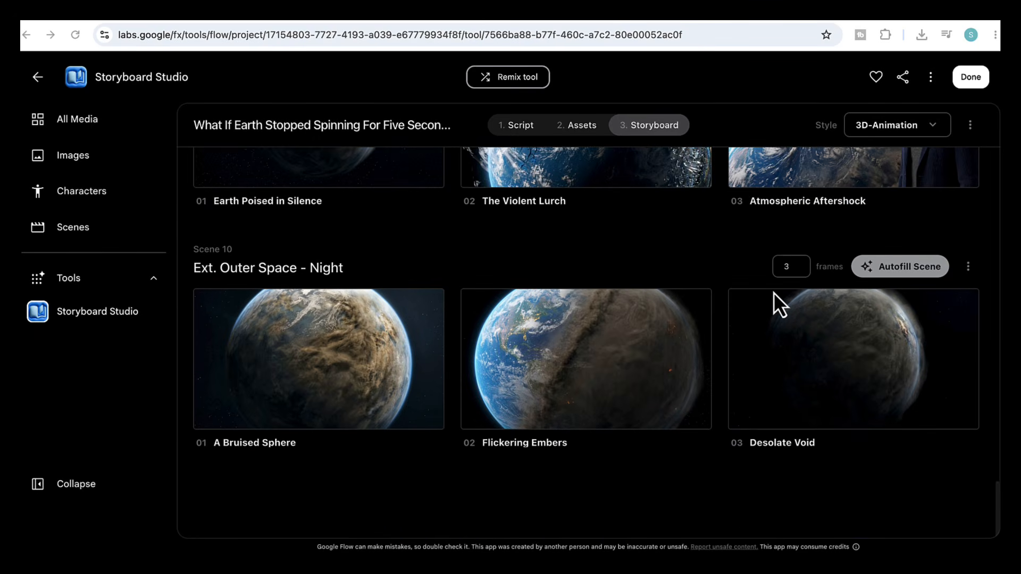
scroll(774, 293, up, 20)
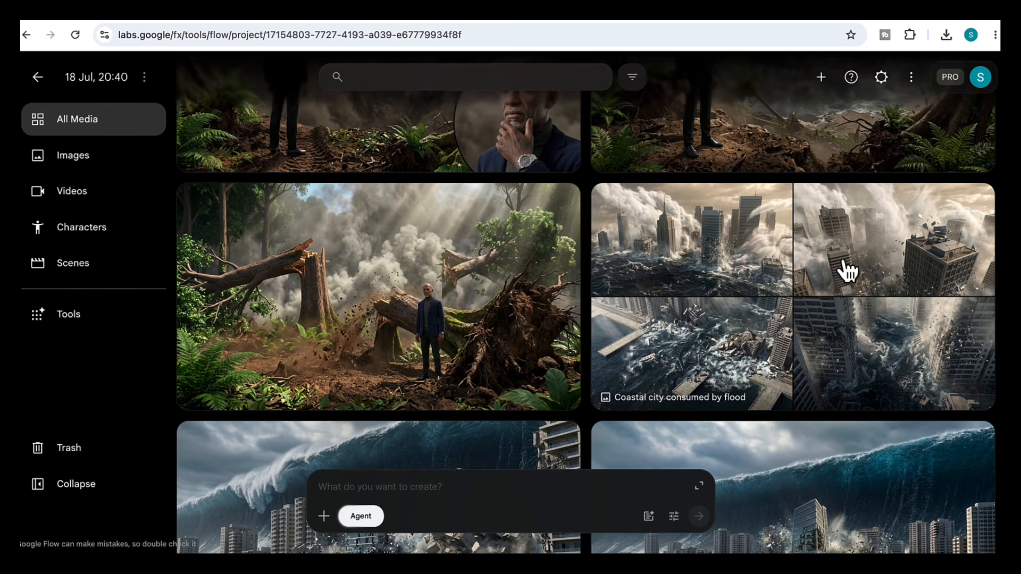
scroll(845, 270, down, 1)
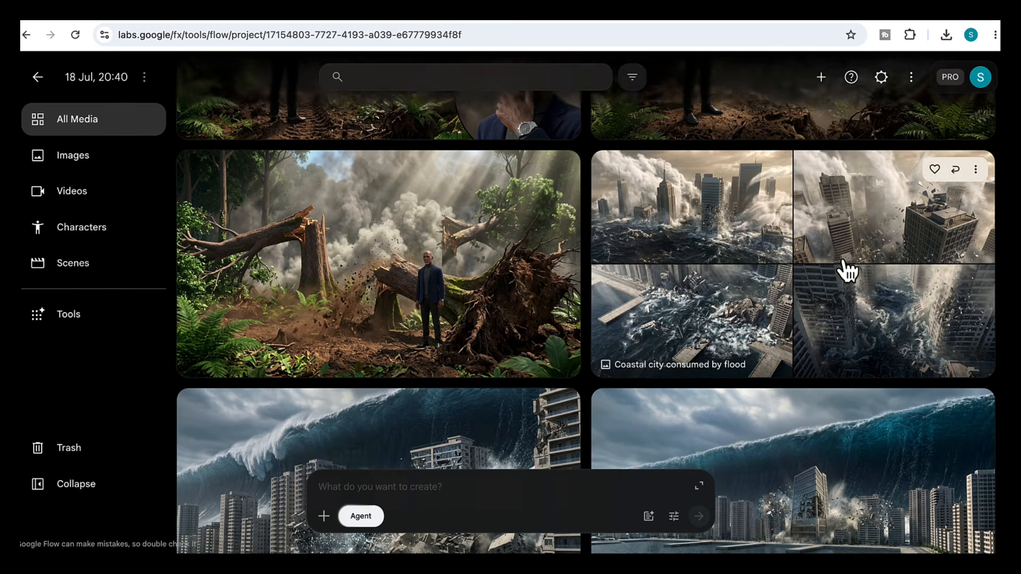
click(825, 269)
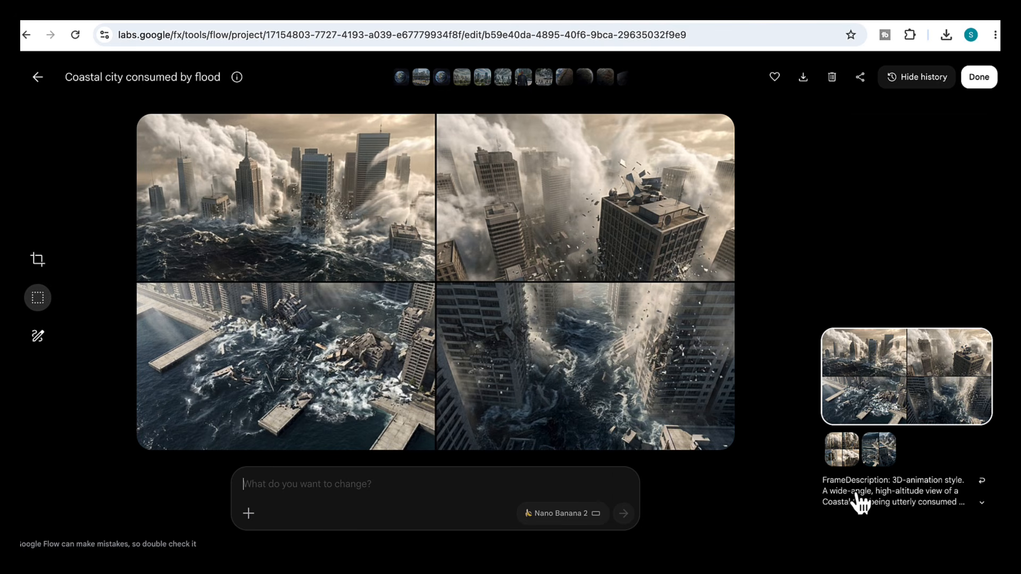
click(983, 503)
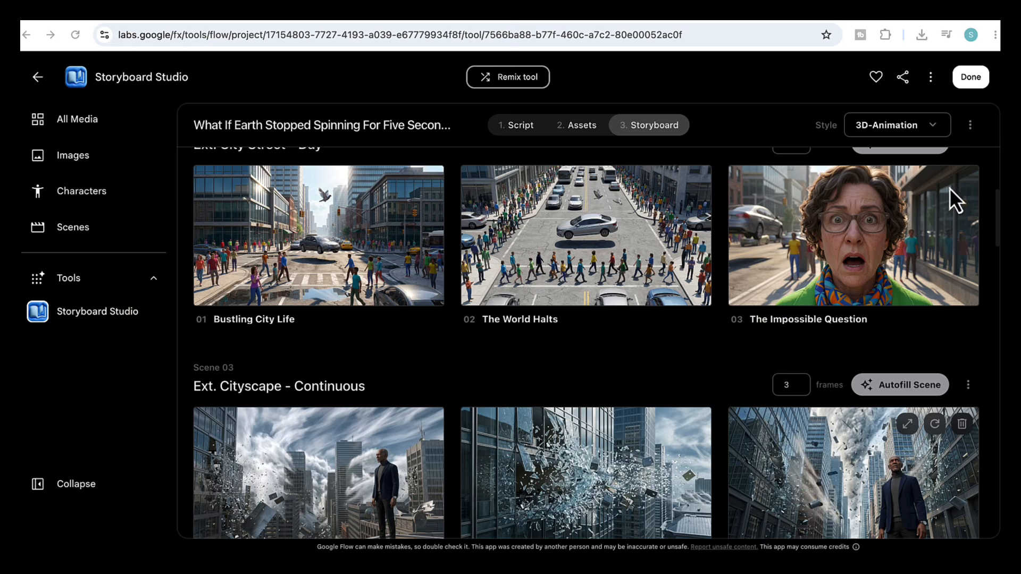
- Save the story
click(971, 127)
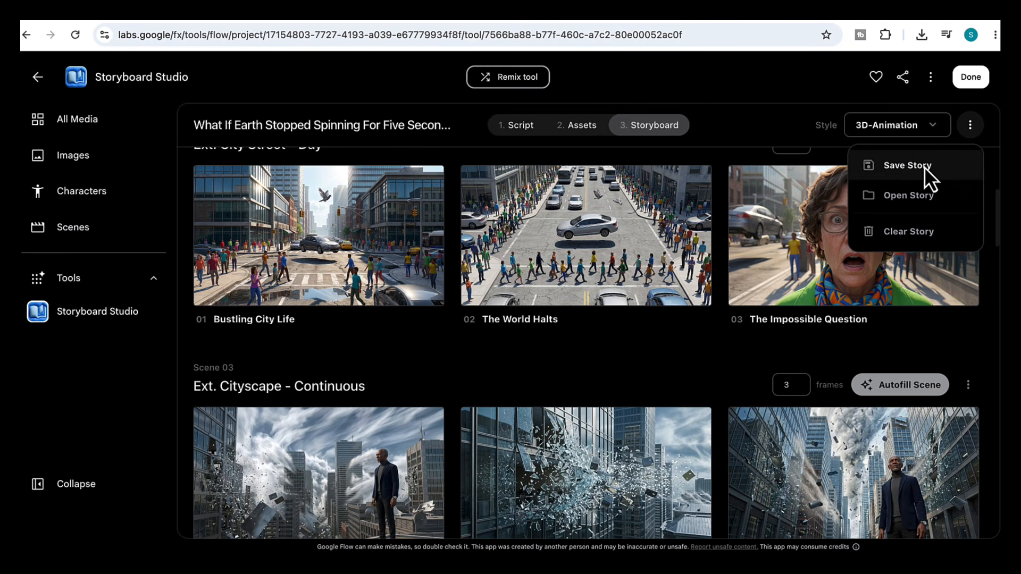
click(924, 166)
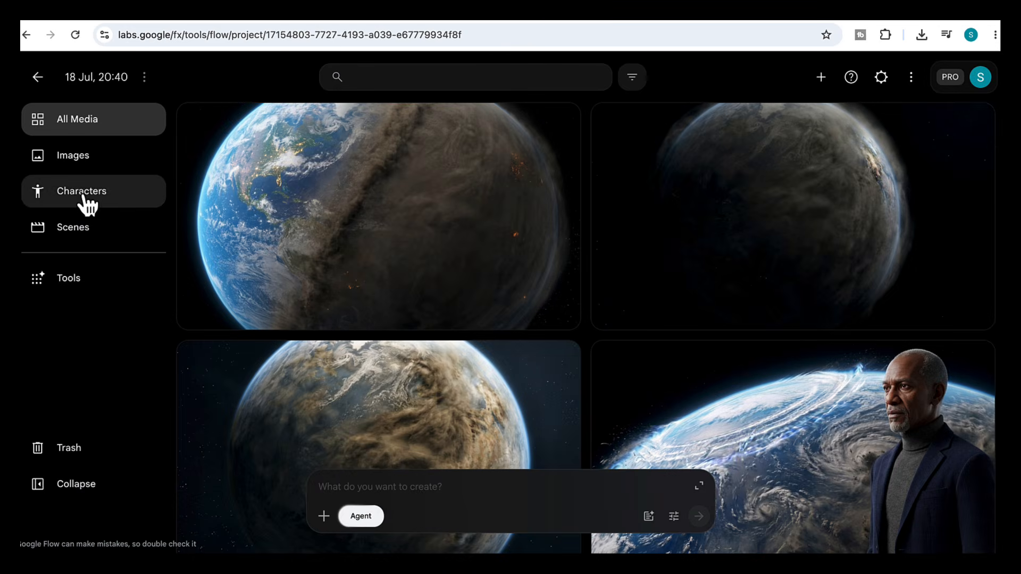
- Create a new character from the project's Maya Tanaka character image
click(83, 194)
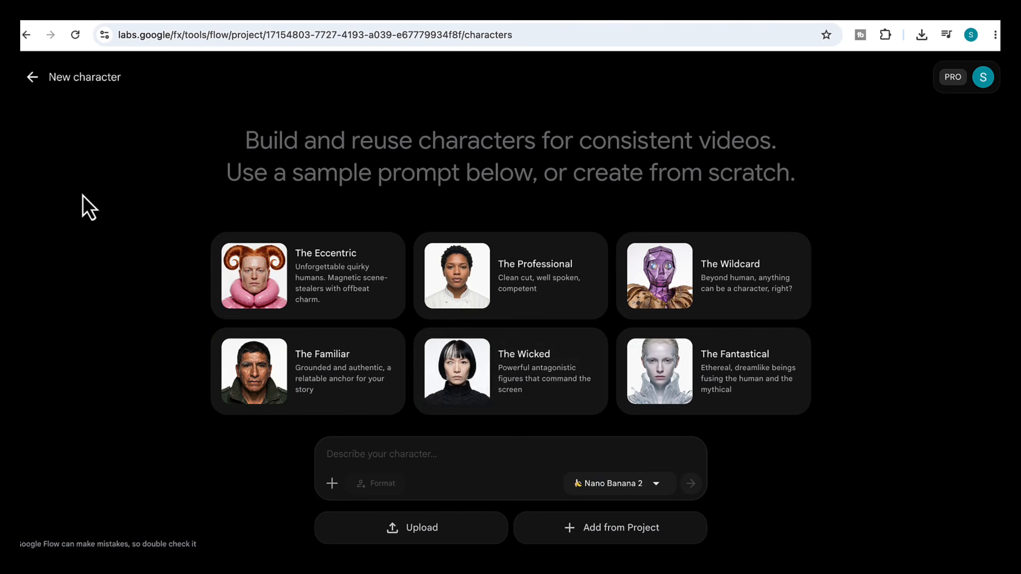
click(606, 529)
scroll(454, 365, down, 8)
scroll(454, 364, up, 3)
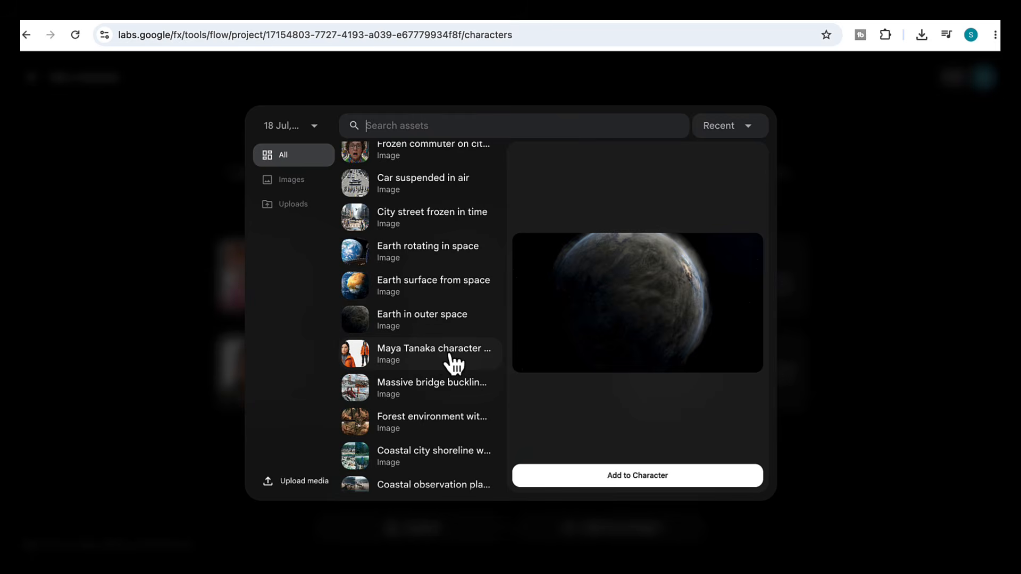
click(444, 362)
click(630, 481)
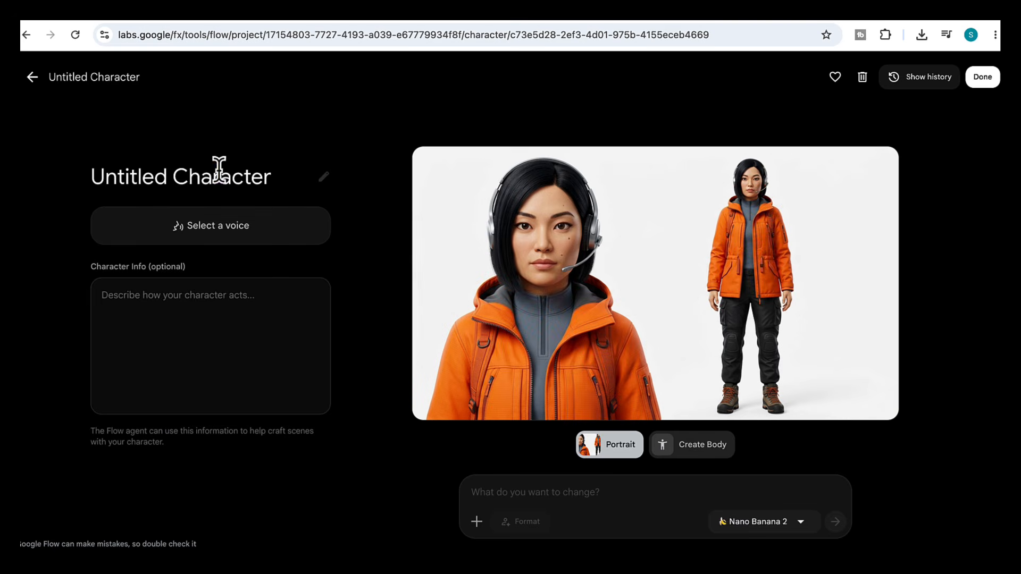
- Rename the new character as Dr Maya Tanaka
click(218, 171)
text(Dr Maya Tanaka)
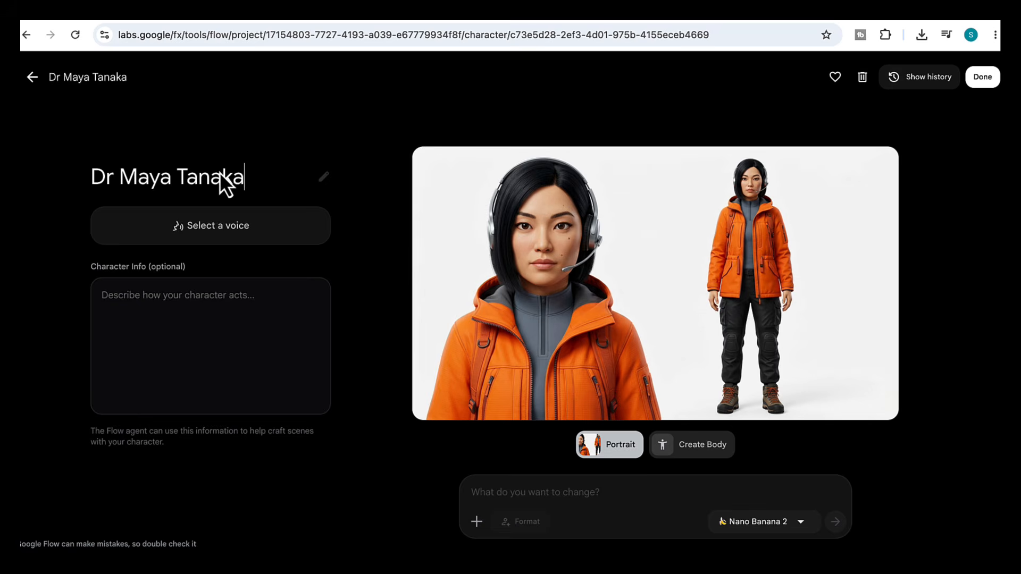
- Browse the voice list for the character and preview the Gacrux voice
click(199, 234)
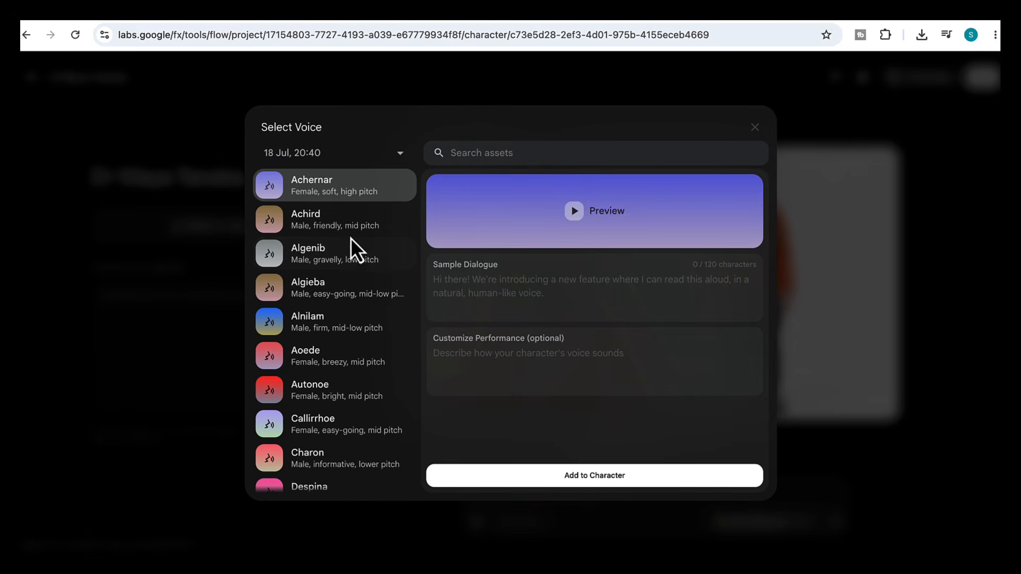
scroll(358, 255, down, 1)
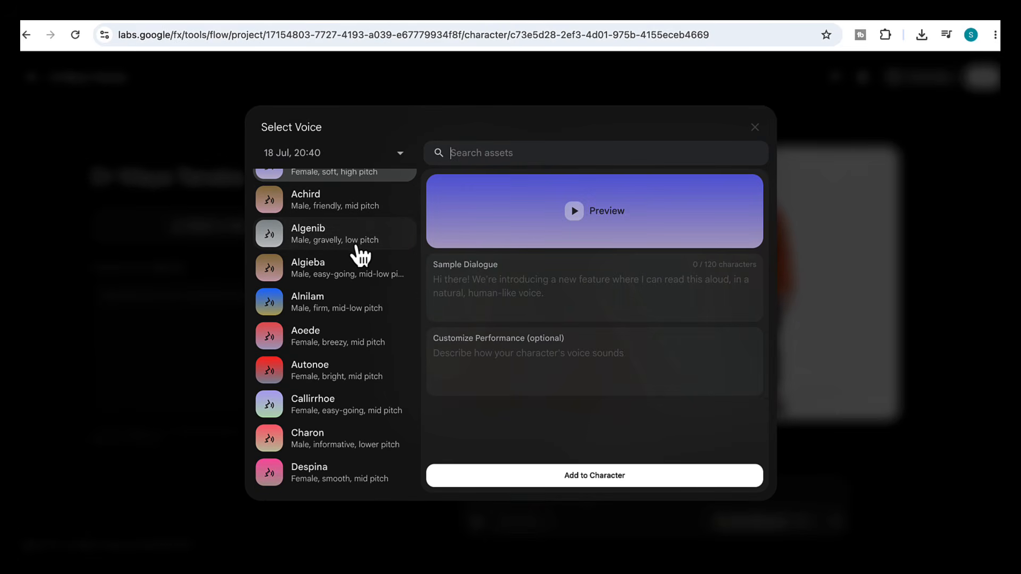
scroll(359, 254, down, 1)
scroll(348, 319, down, 2)
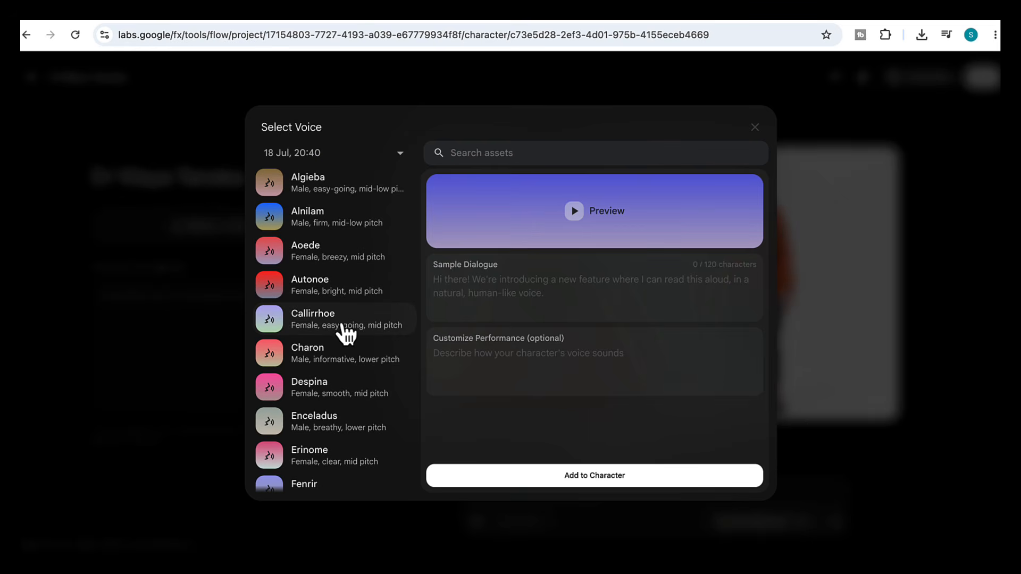
scroll(353, 390, down, 2)
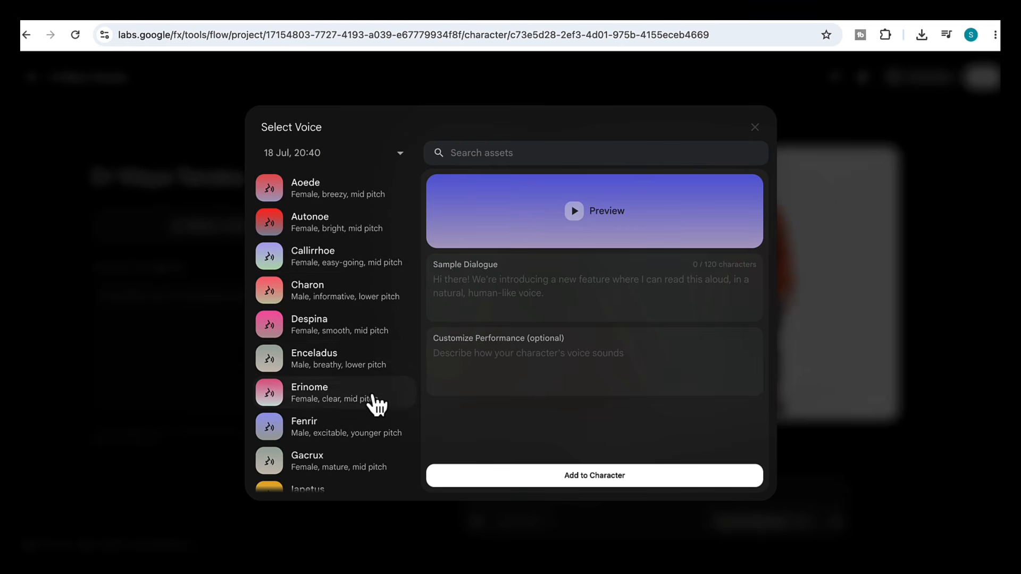
scroll(376, 404, down, 2)
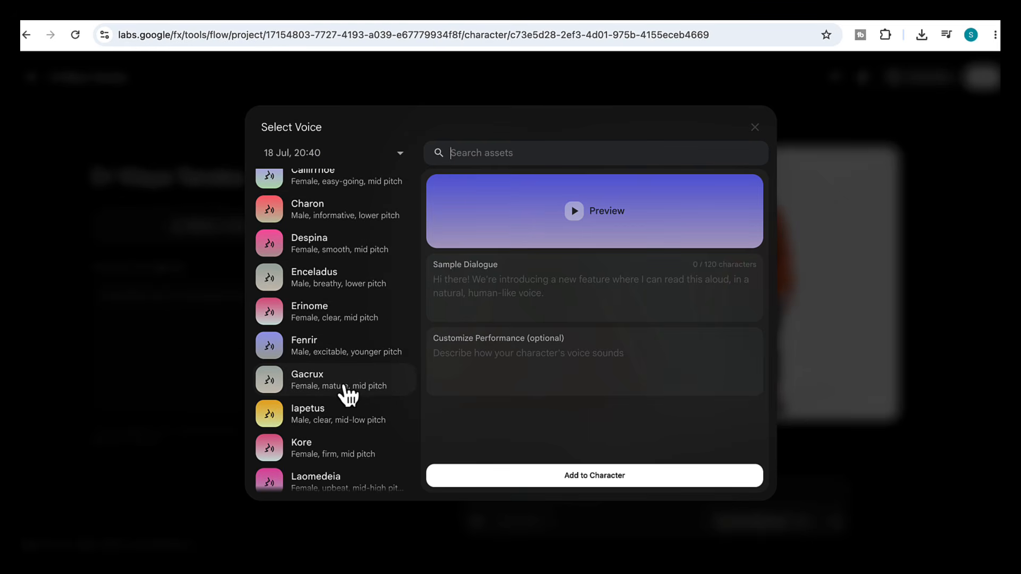
click(347, 391)
click(574, 211)
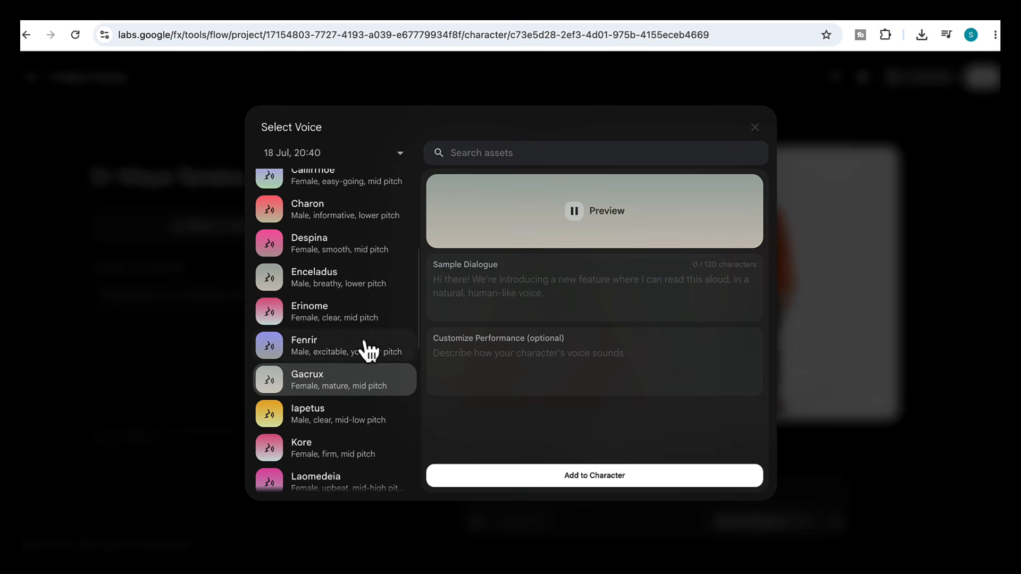
scroll(380, 417, down, 2)
scroll(381, 421, down, 3)
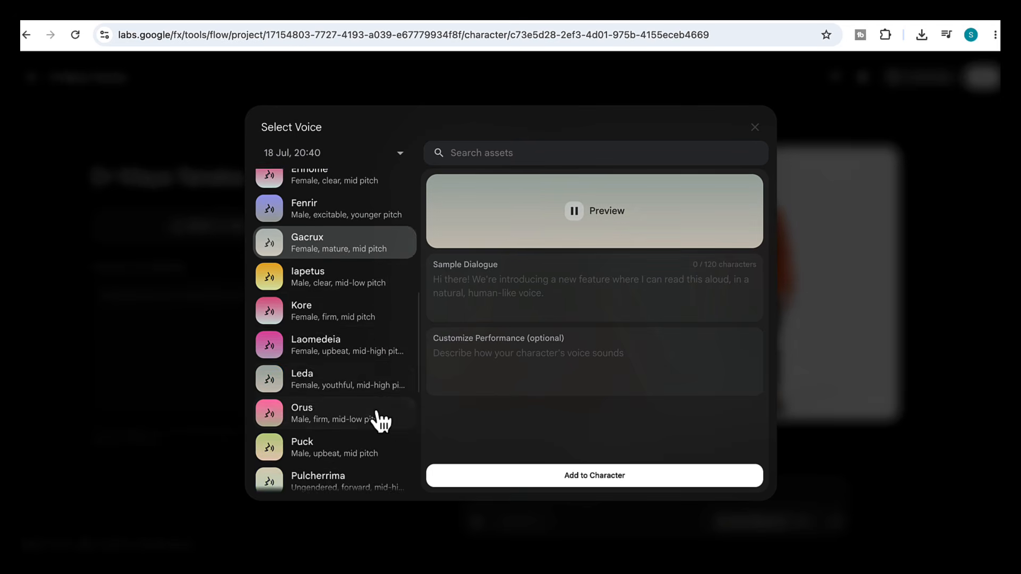
scroll(380, 421, down, 3)
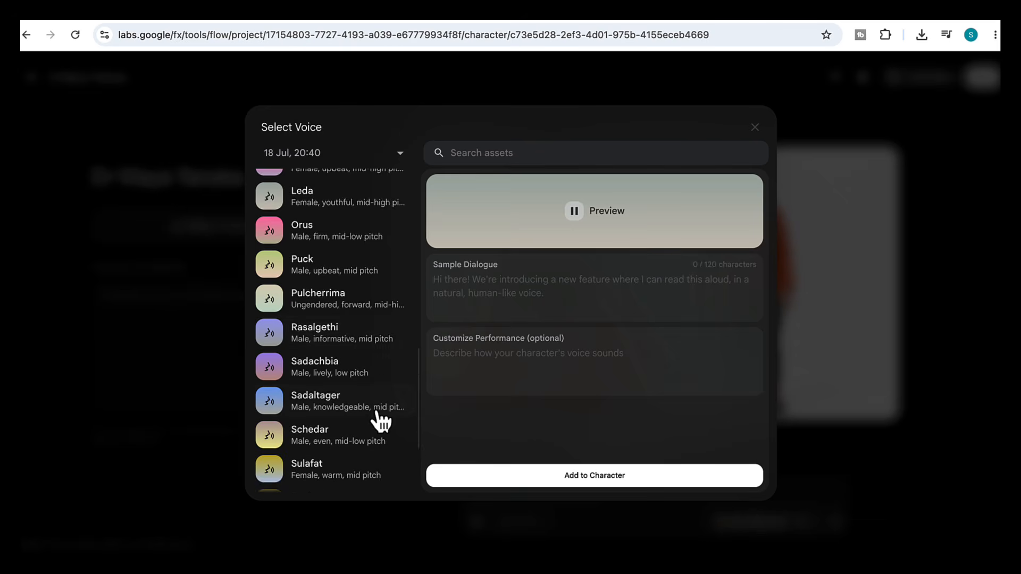
scroll(381, 421, down, 1)
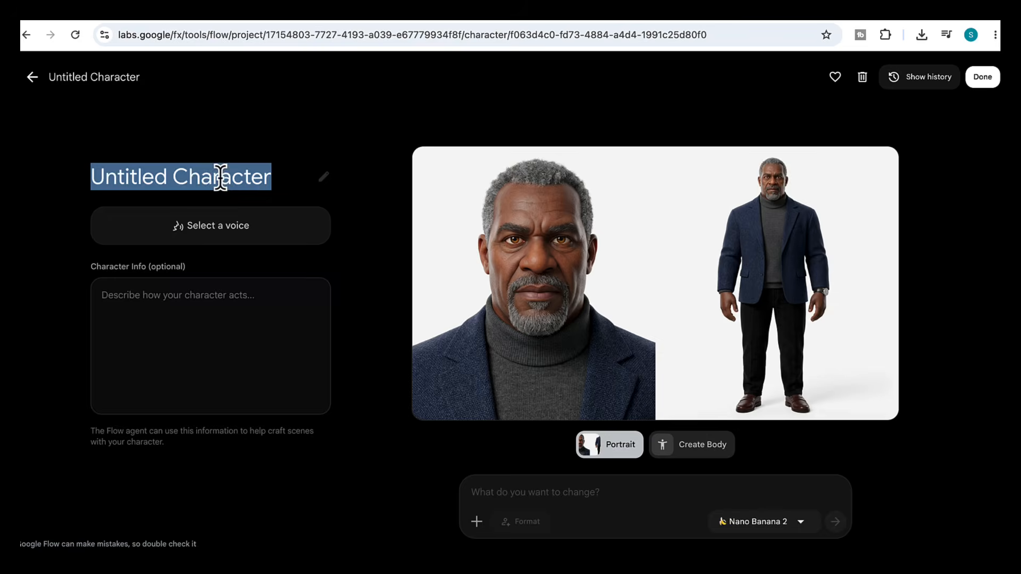
- Name another character Narrator, give it the Algenib voice, and finish editing the character
text(Narrator)
click(228, 226)
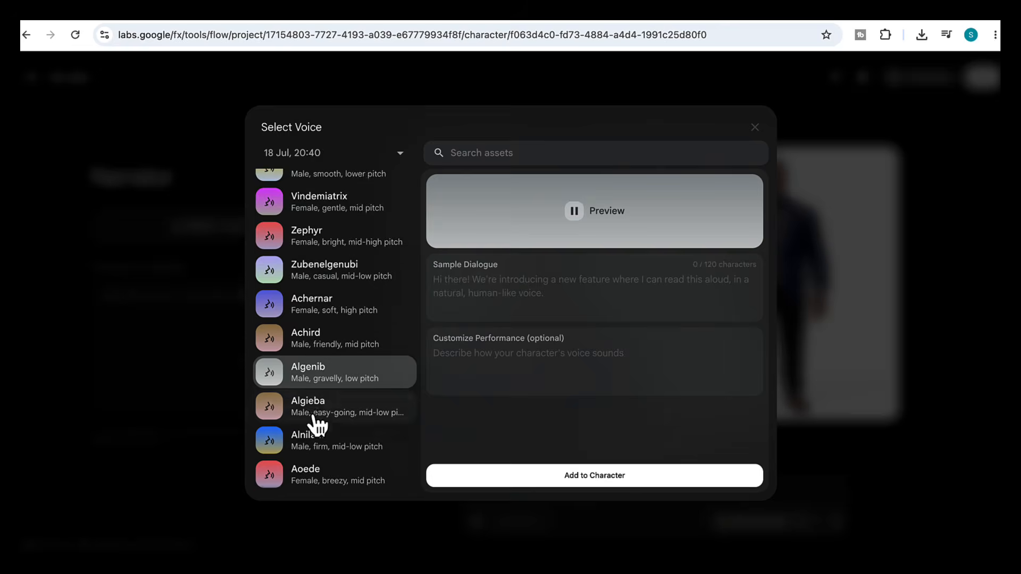
scroll(314, 421, down, 3)
click(584, 480)
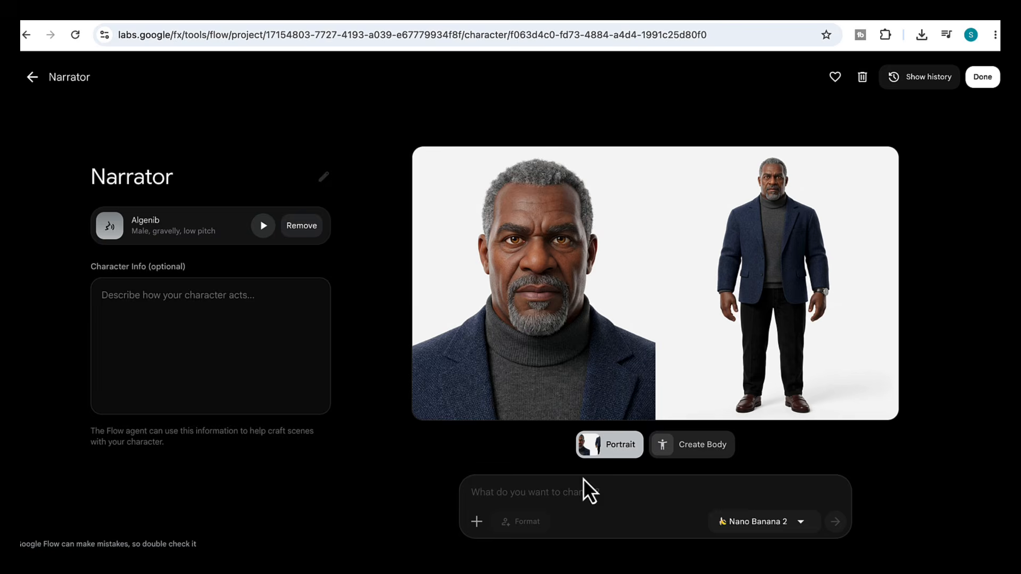
click(980, 79)
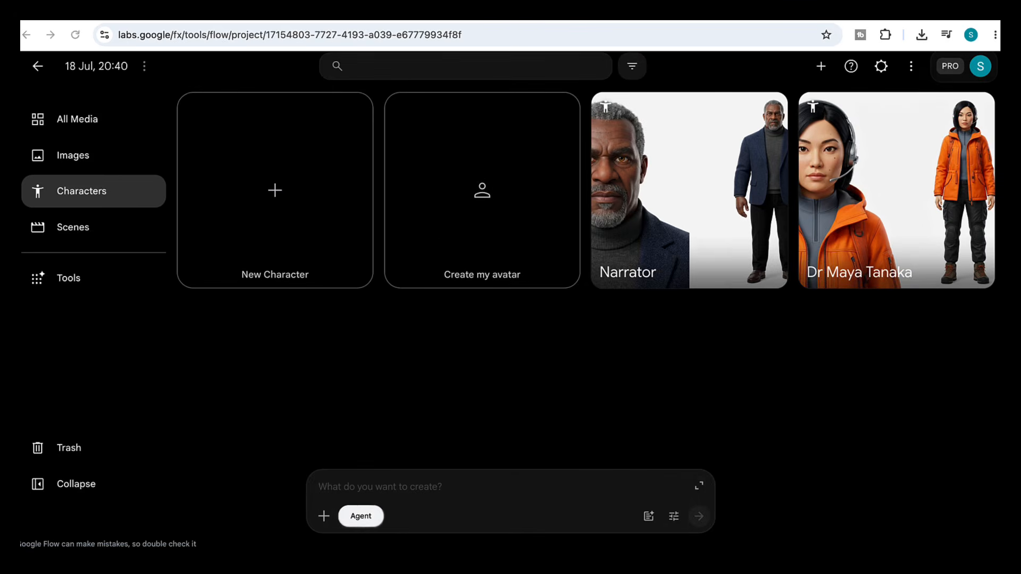
click(74, 119)
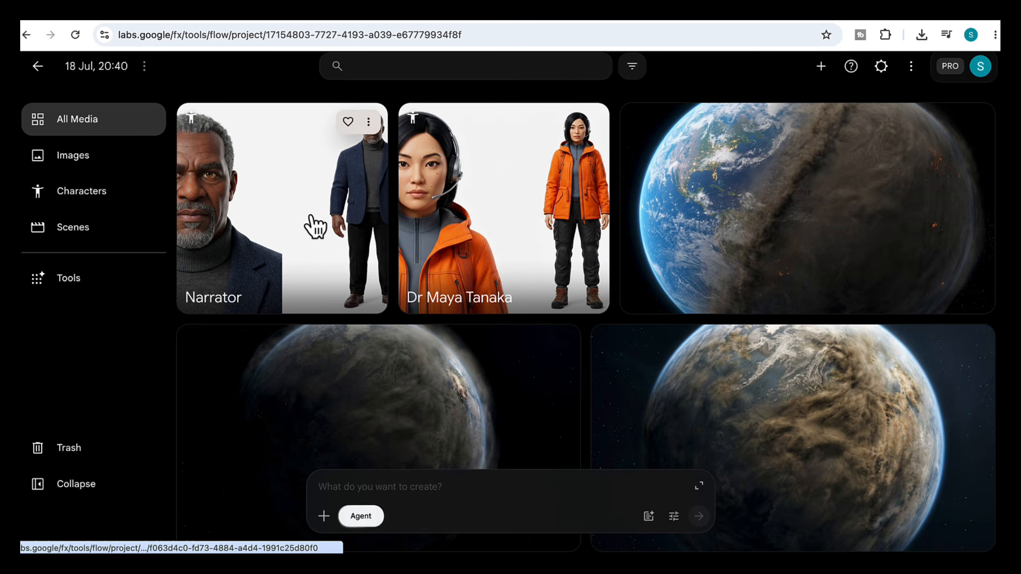
scroll(506, 338, down, 3)
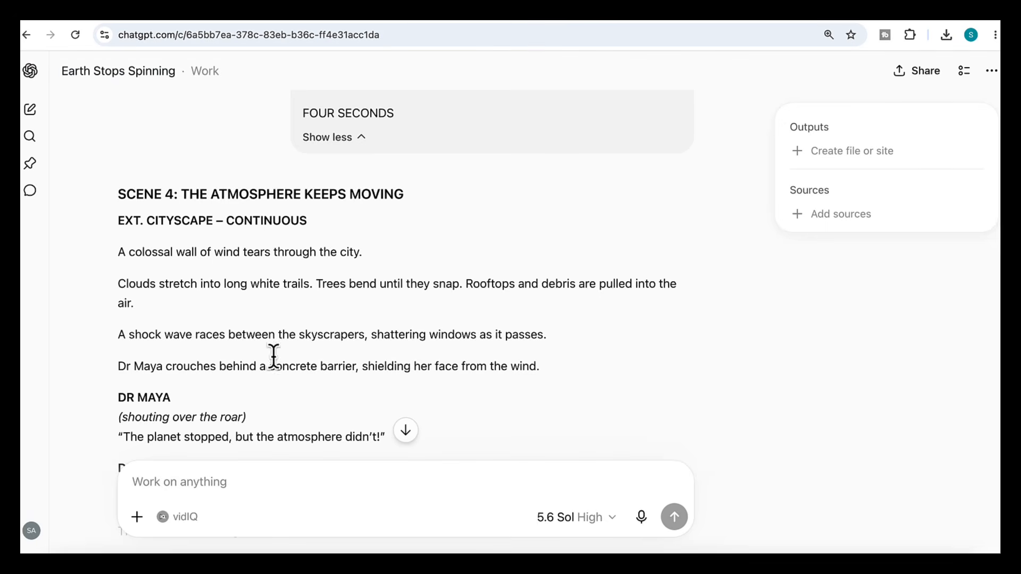
- Switch to ChatGPT and copy the Scene 4: The Atmosphere Keeps Moving script text
drag(118, 194, 393, 447)
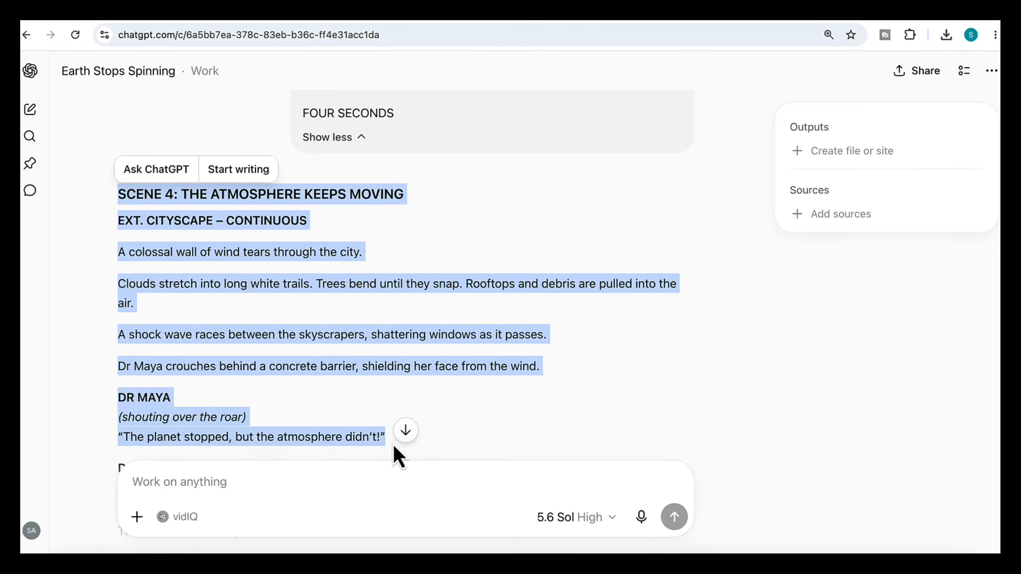
key(ctrl+c)
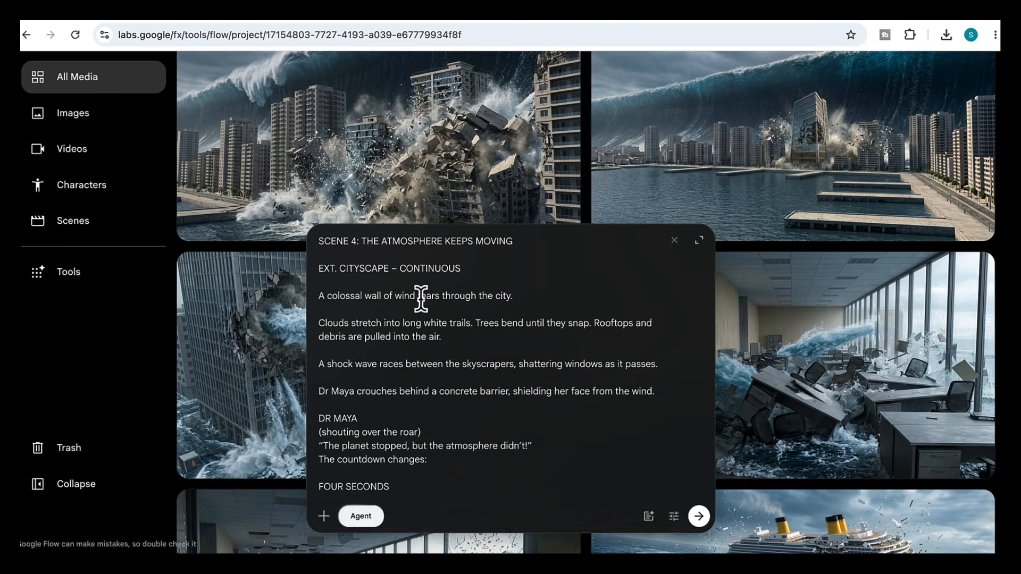
- Paste the Scene 4 script into the create prompt and attach five city-storm and Maya images as references
drag(277, 361, 420, 486)
drag(766, 343, 518, 451)
drag(763, 178, 513, 460)
scroll(791, 433, down, 15)
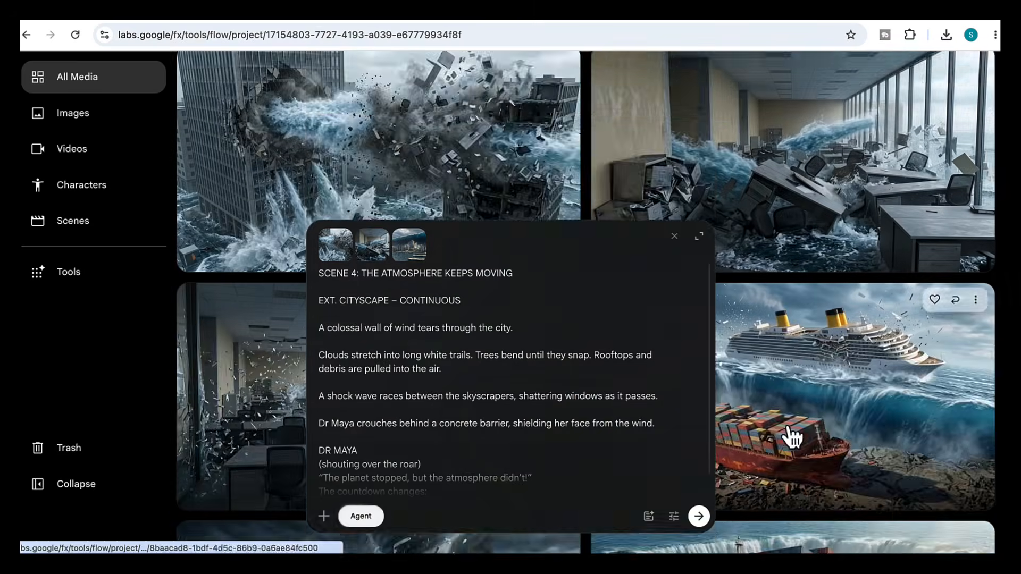
scroll(792, 438, down, 4)
drag(802, 337, 505, 455)
drag(457, 203, 473, 468)
scroll(755, 177, up, 2)
scroll(755, 177, up, 2)
scroll(436, 377, down, 1)
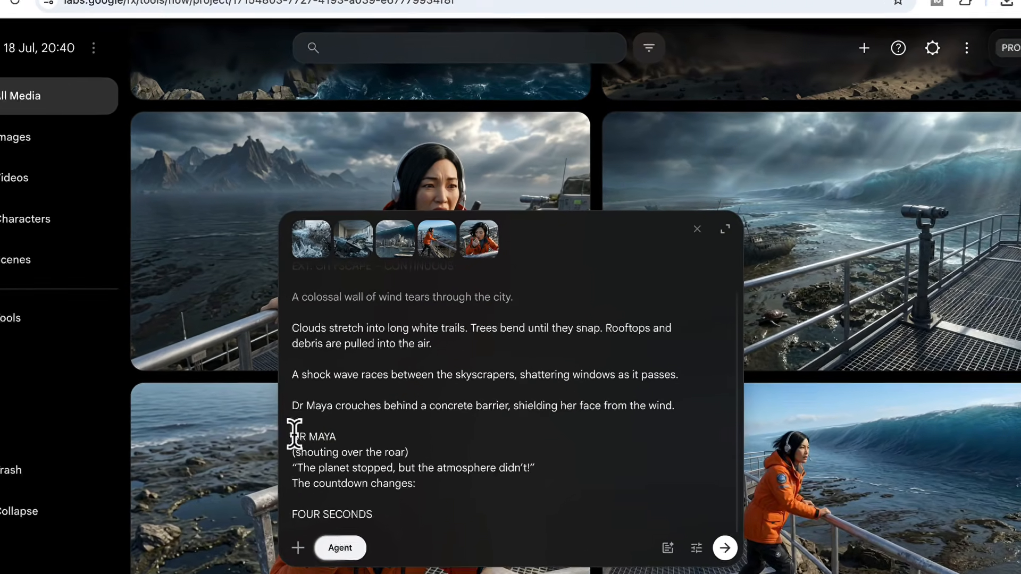
- Tag the Dr Maya Tanaka character before the DR MAYA line and submit the prompt
click(294, 436)
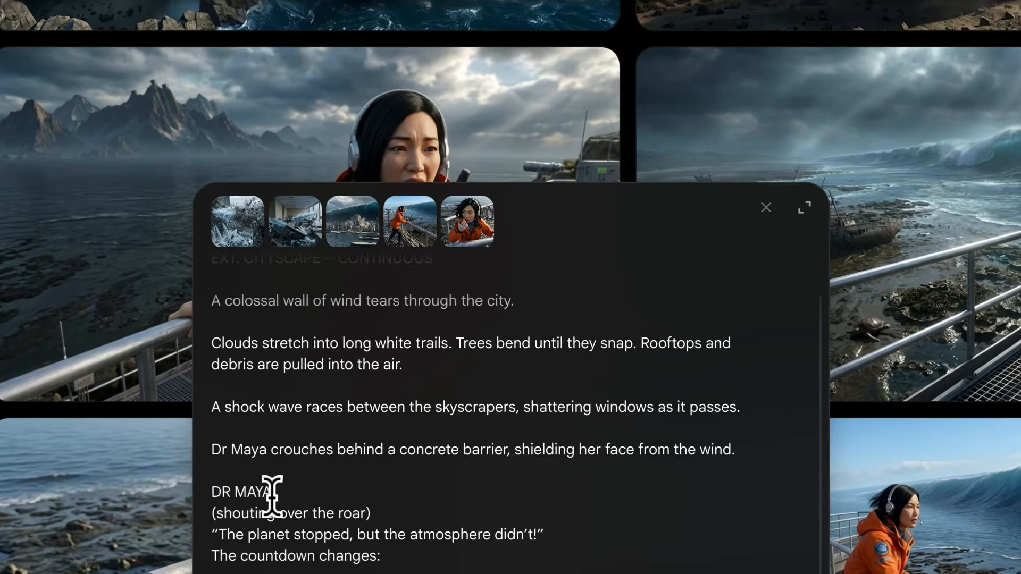
text(@ )
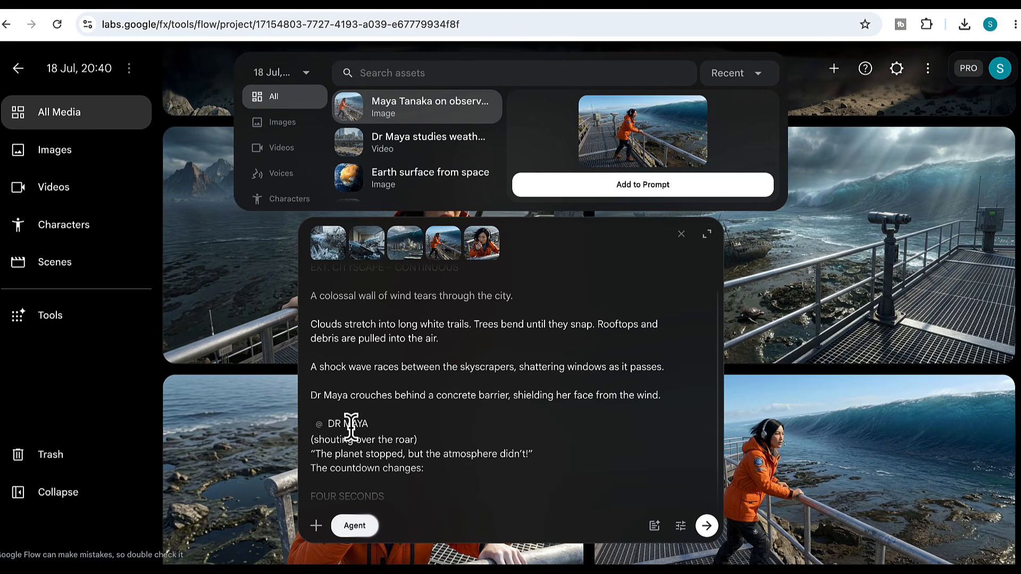
text(dr)
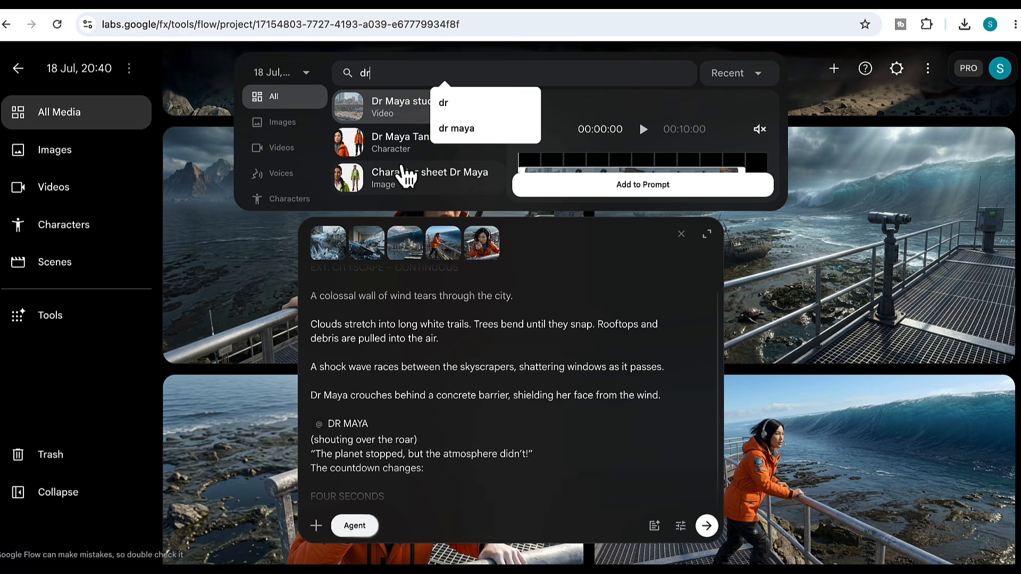
click(391, 159)
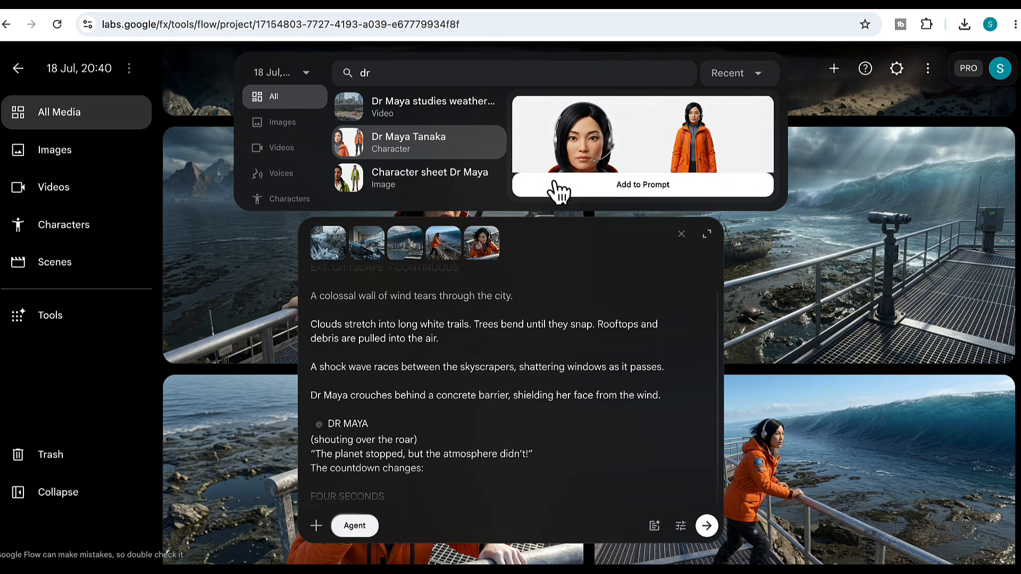
click(605, 185)
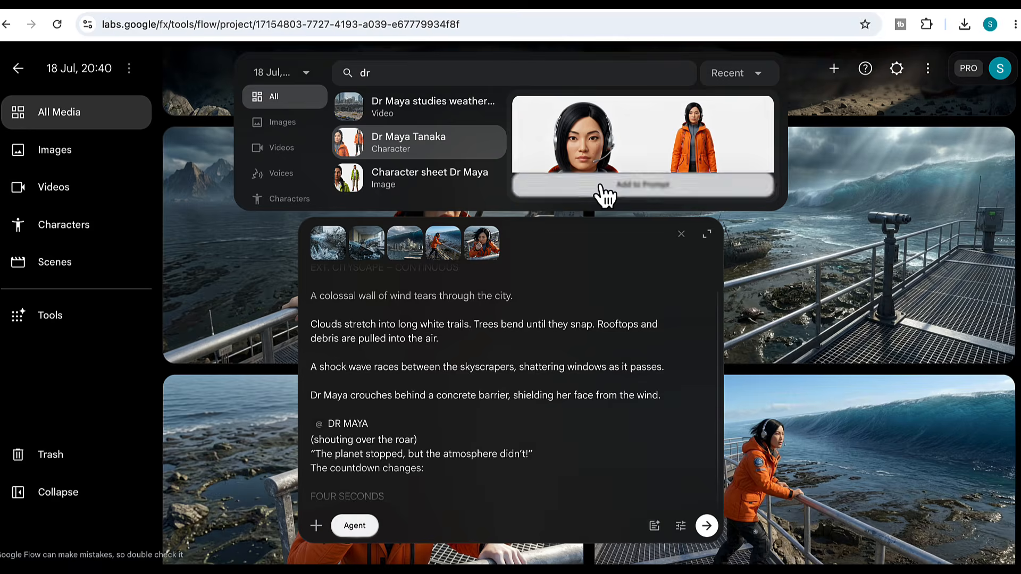
click(707, 525)
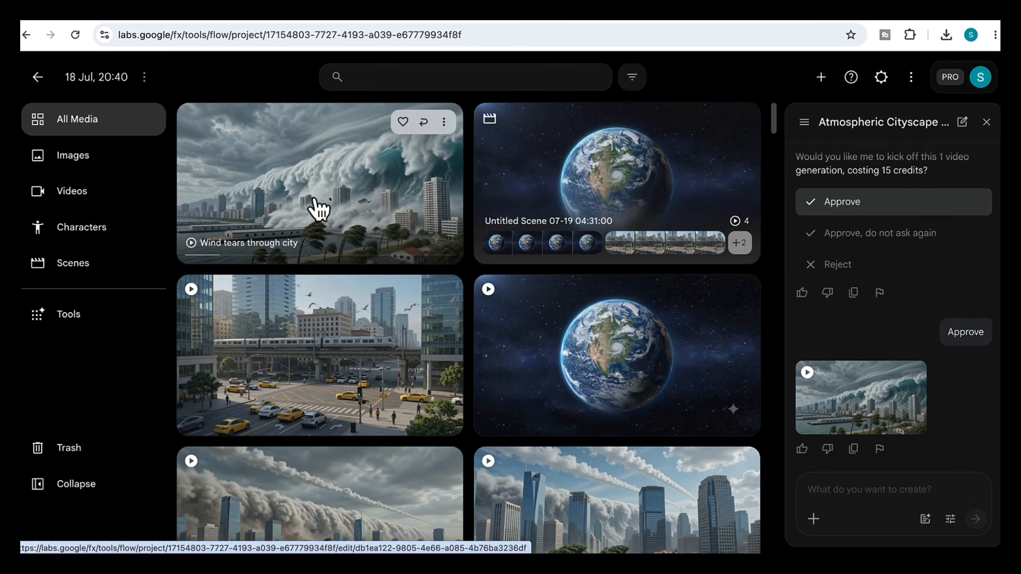
- Open the scene editor, add the Dr Maya studies weather clip, and scrub back along the timeline
click(351, 197)
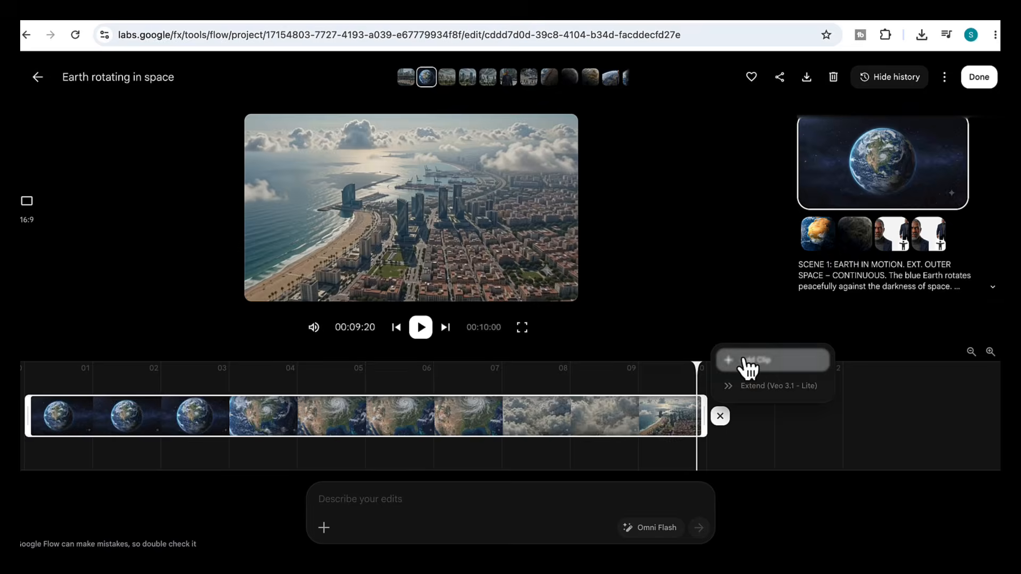
click(782, 380)
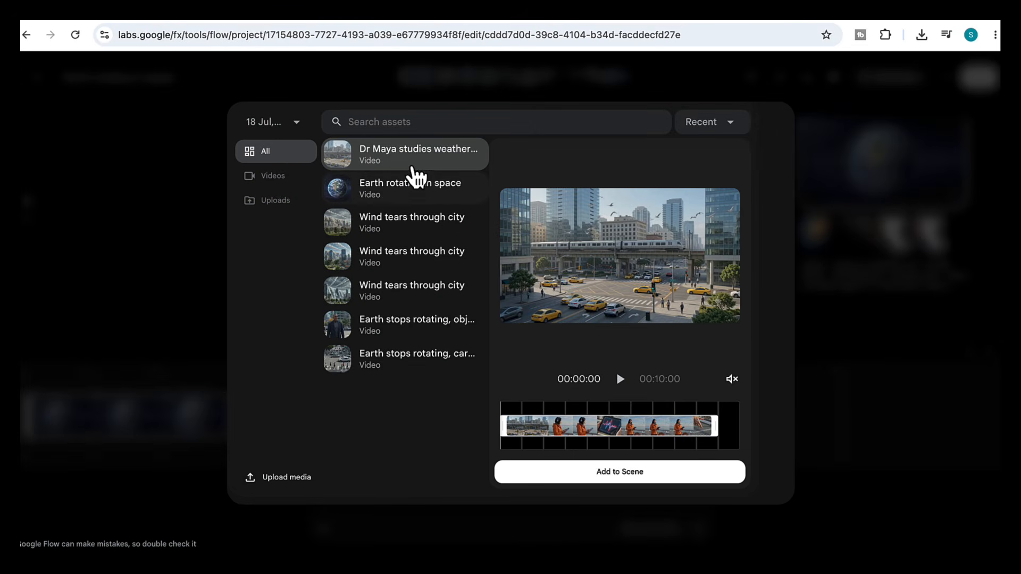
click(407, 159)
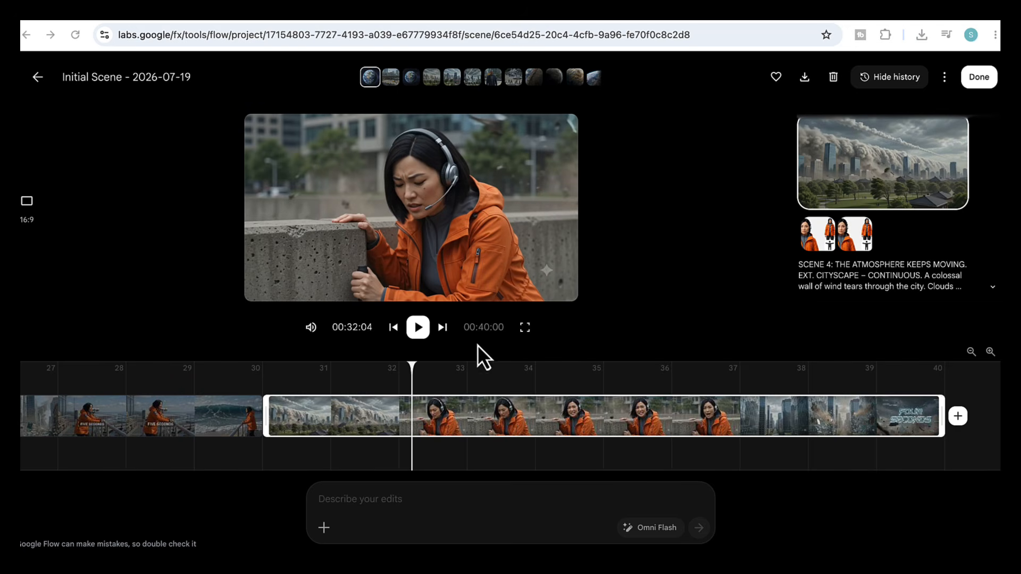
click(119, 379)
drag(126, 374, 12, 374)
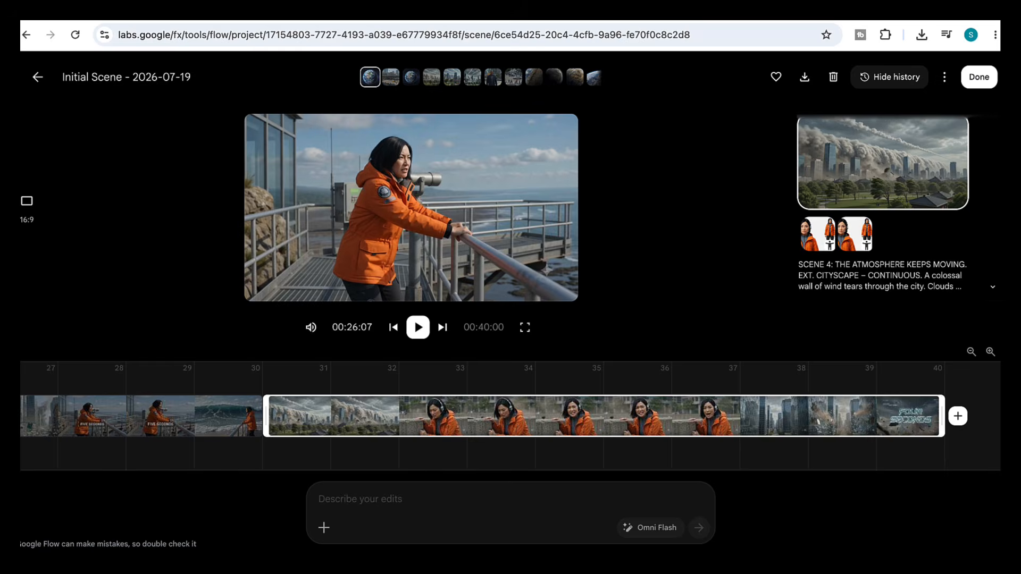